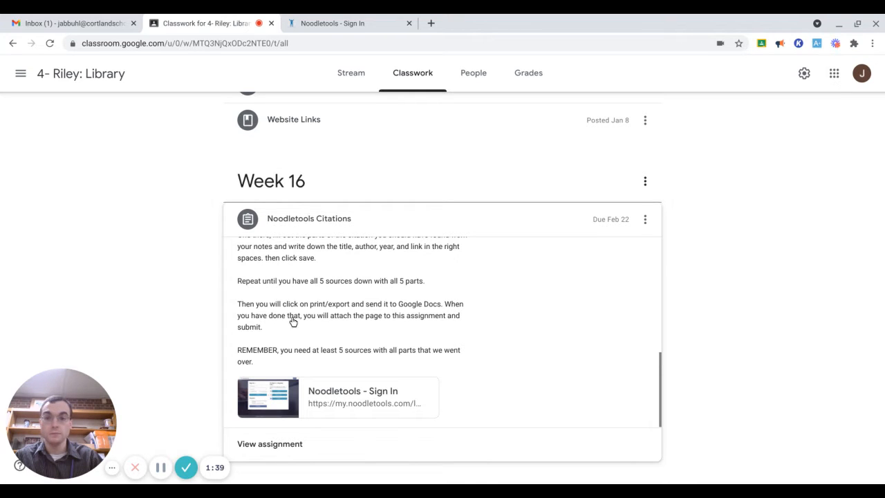
Expand the Smith Library Resources & Tools material in the Library Tools topic to view its links
scroll(304, 393, "up", 5)
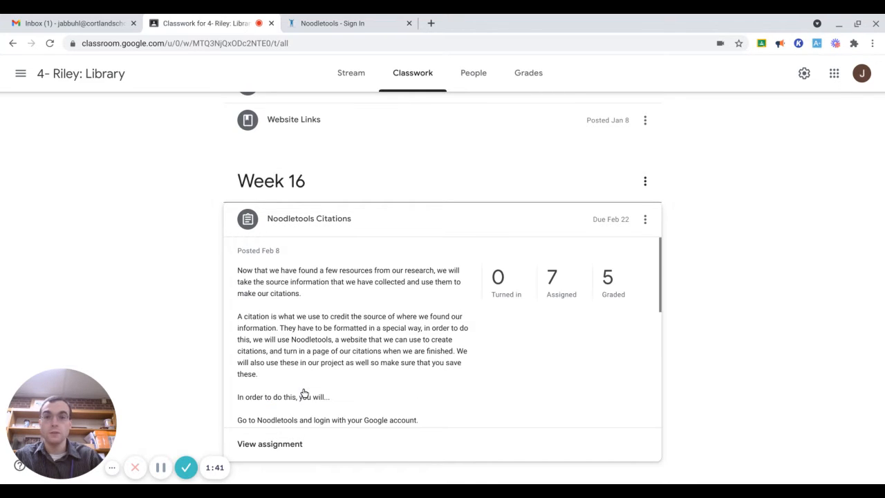
scroll(99, 331, "up", 20)
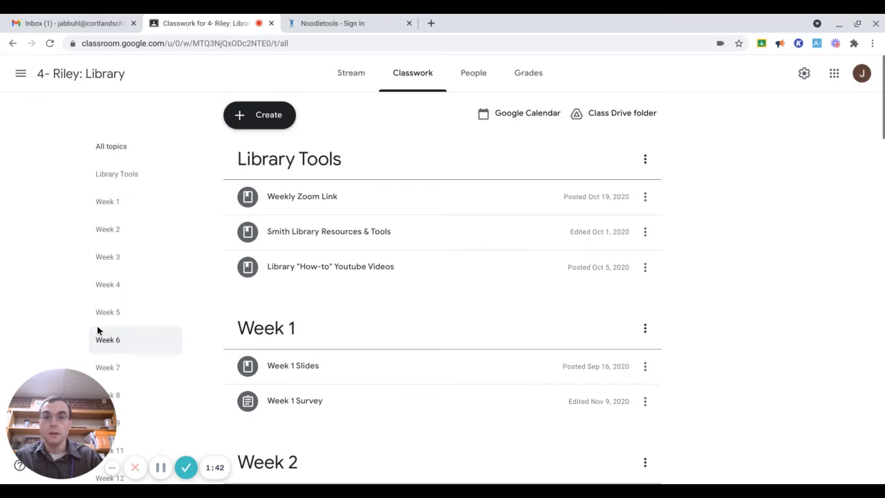
left_click(367, 240)
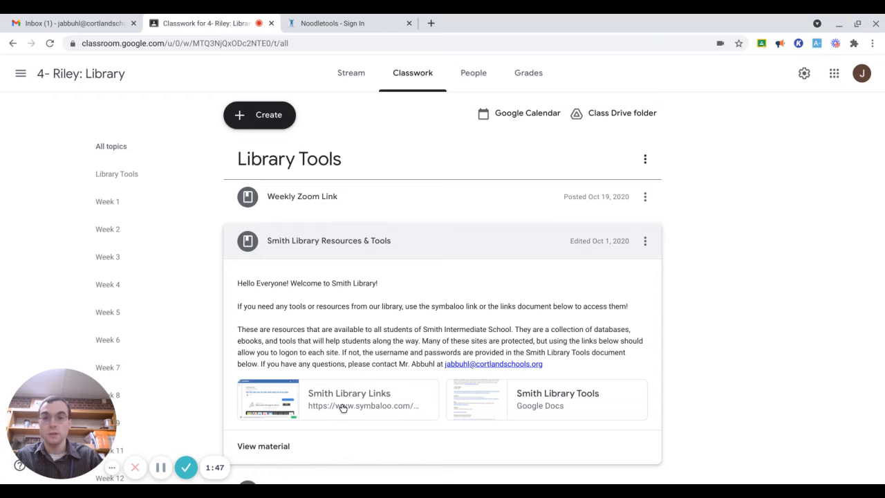
Switch to the NoodleTools sign-in page and sign in with the Google account
left_click(361, 19)
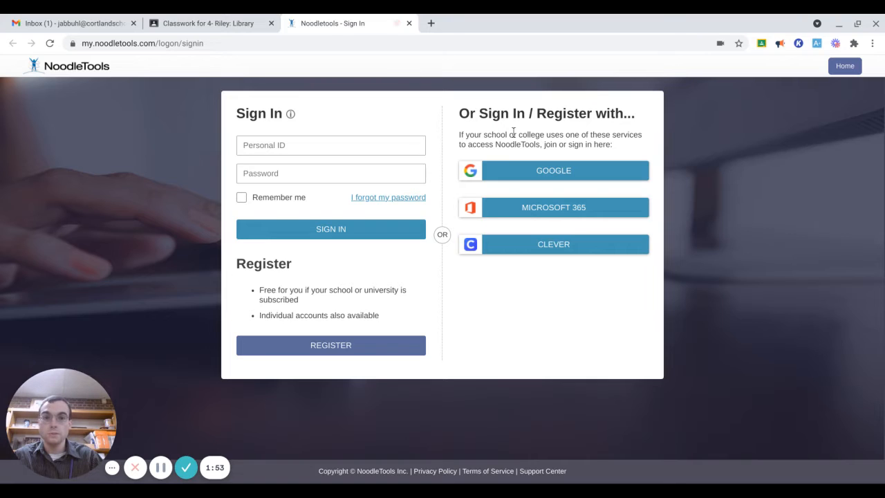
left_click(515, 174)
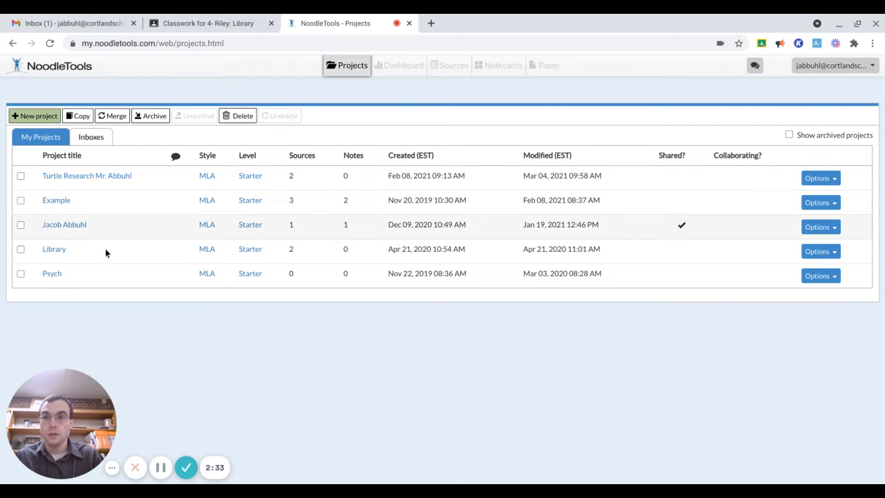
Fill in a new project form titled Turtle Research plus the teacher's name, with MLA style and Starter level, and close the form
left_click(33, 117)
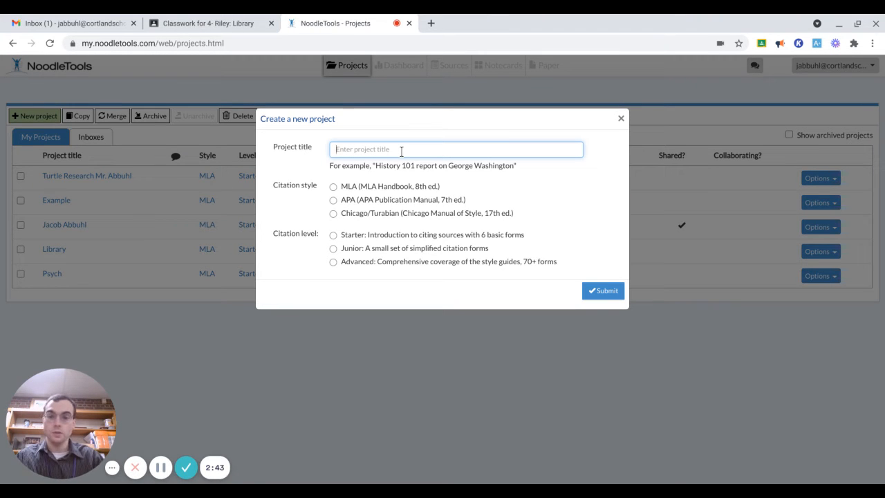
type("Tur")
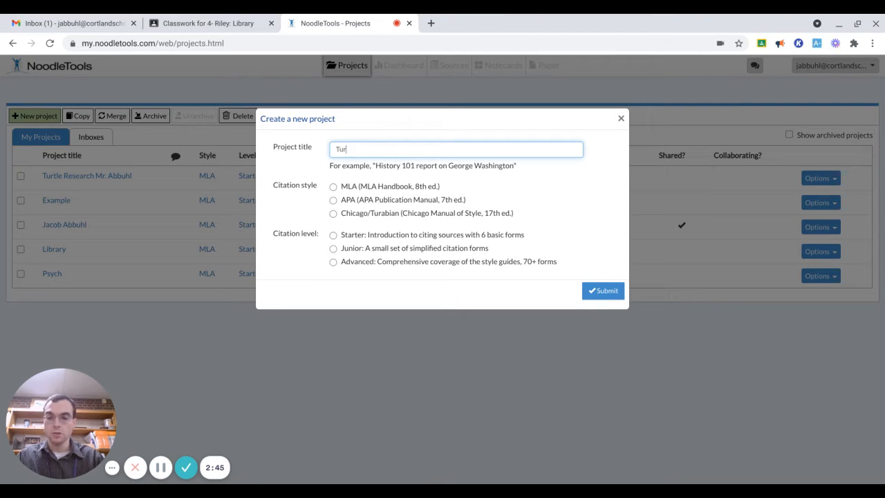
type("tle Research")
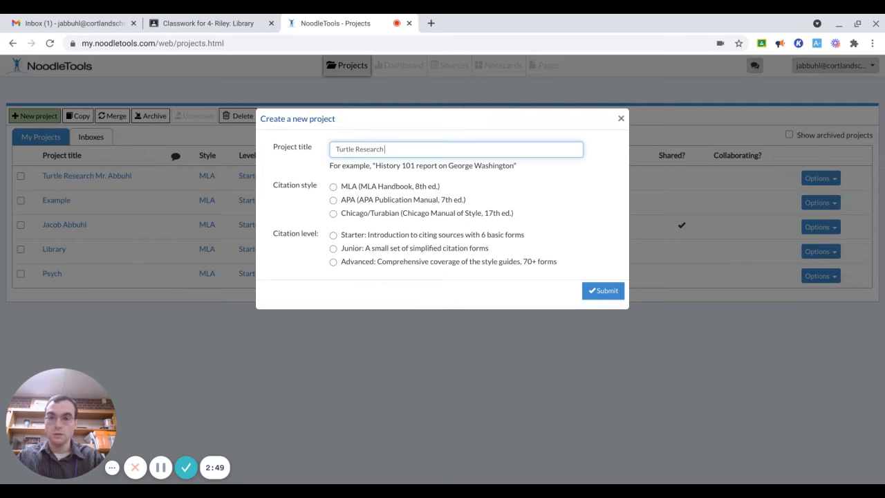
type(" Mr")
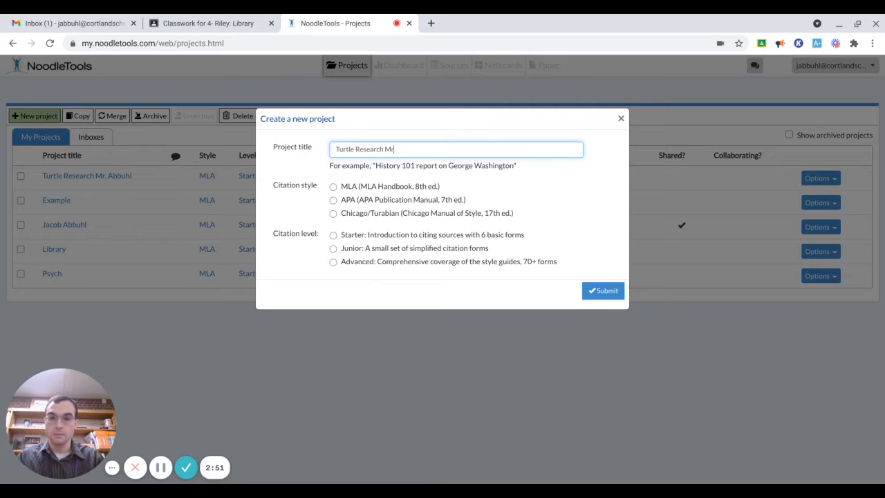
type(". Abbuhl")
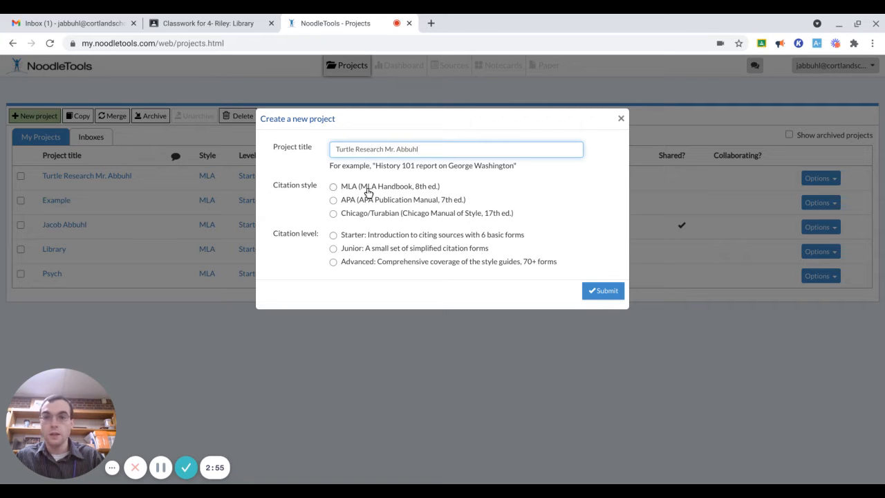
left_click(333, 187)
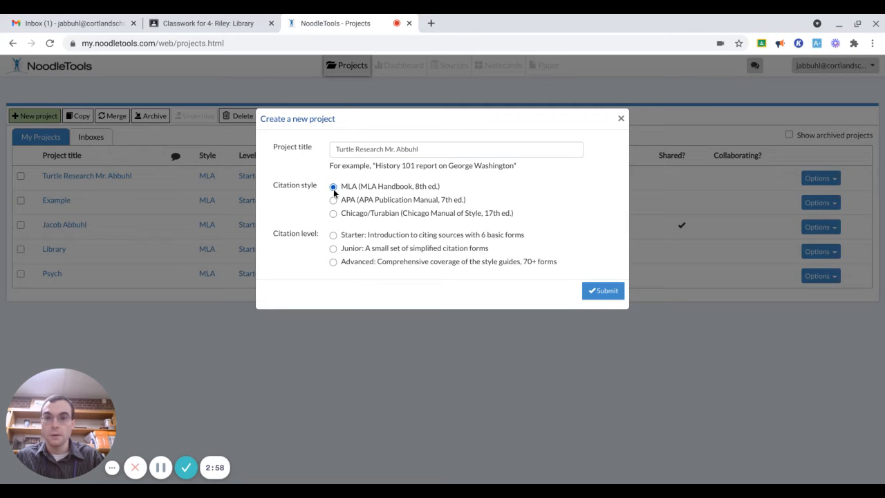
left_click(332, 236)
left_click(598, 291)
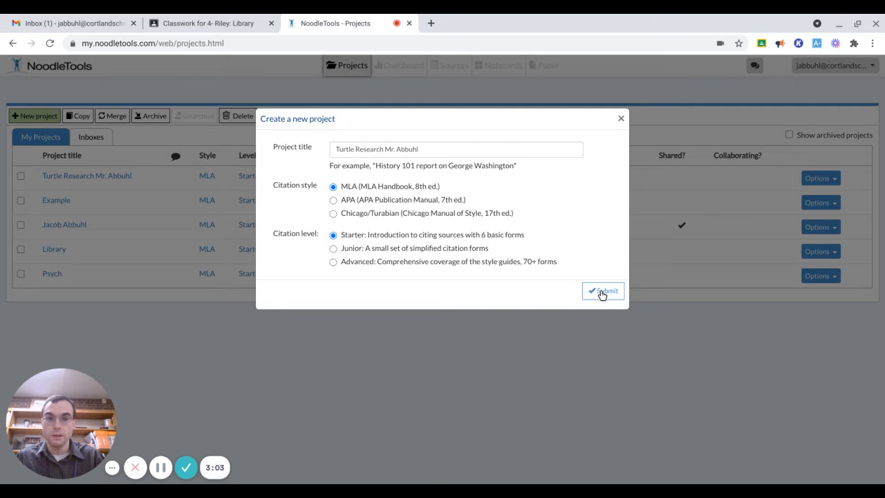
left_click(619, 120)
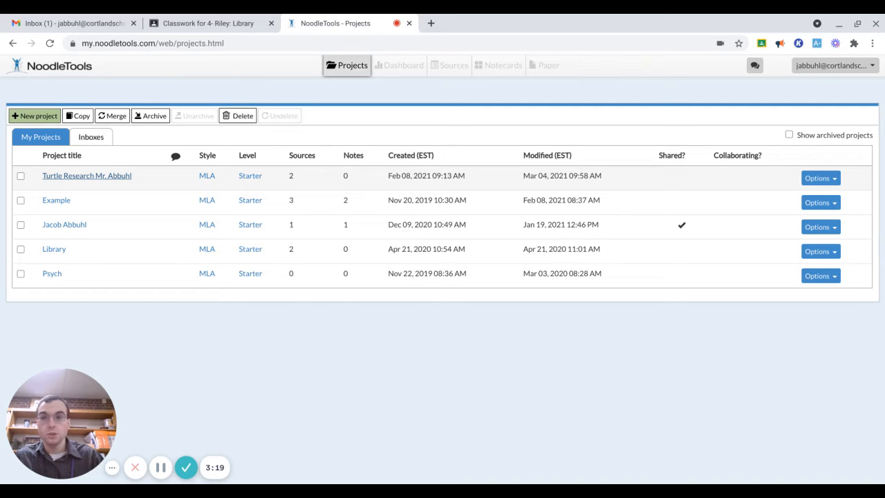
Open the existing Turtle Research project and show its list of sources
left_click(75, 178)
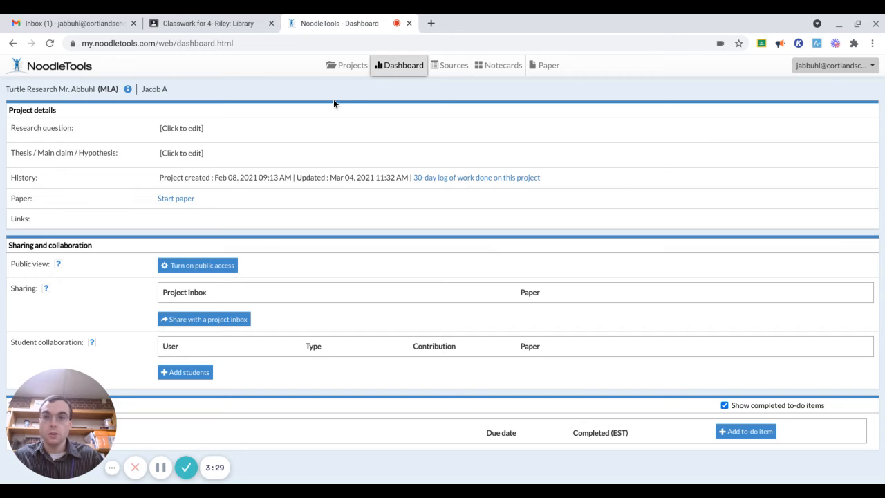
left_click(445, 71)
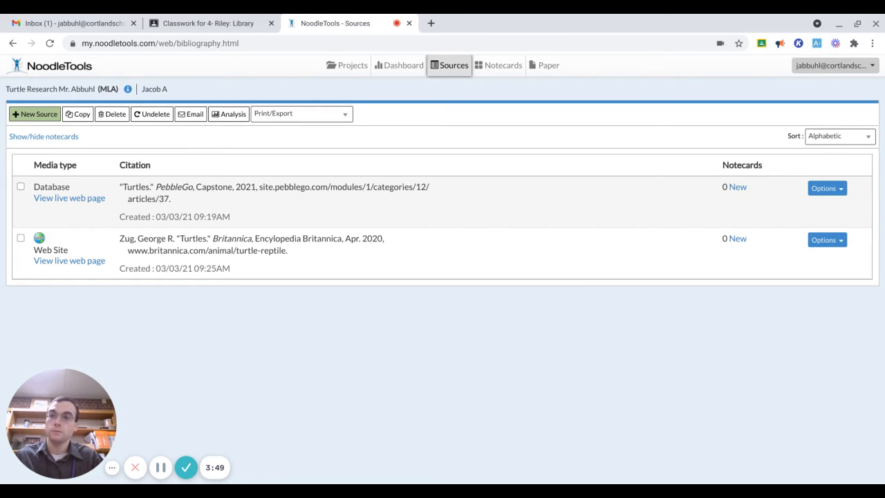
Start a new source citation for original content in a database and open the list of database names
left_click(31, 115)
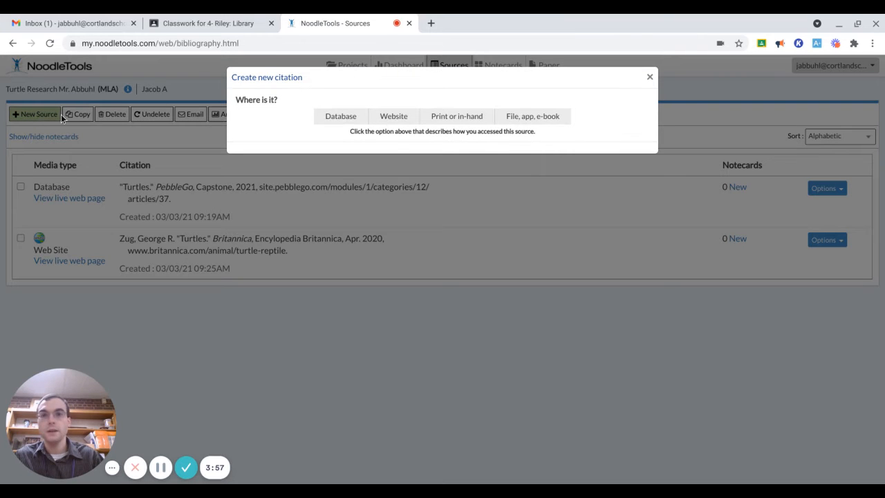
left_click(341, 118)
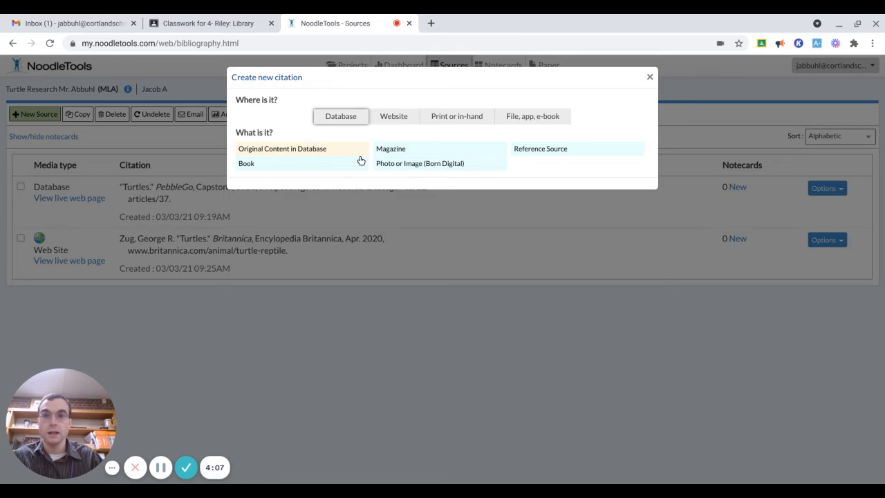
left_click(300, 157)
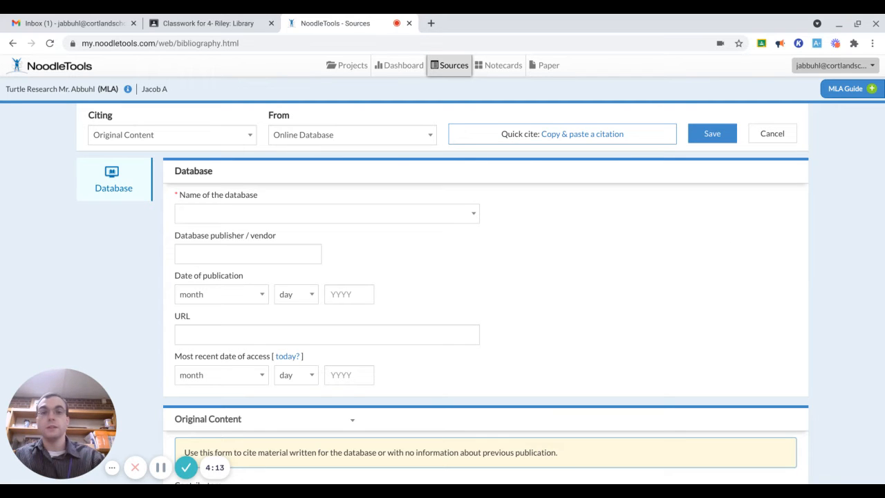
scroll(484, 311, "down", 2)
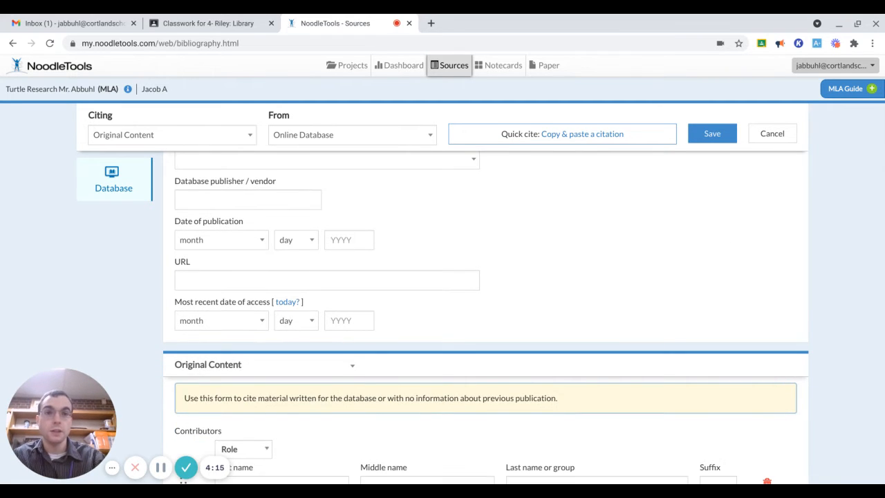
scroll(484, 311, "up", 1)
scroll(484, 311, "up", 1)
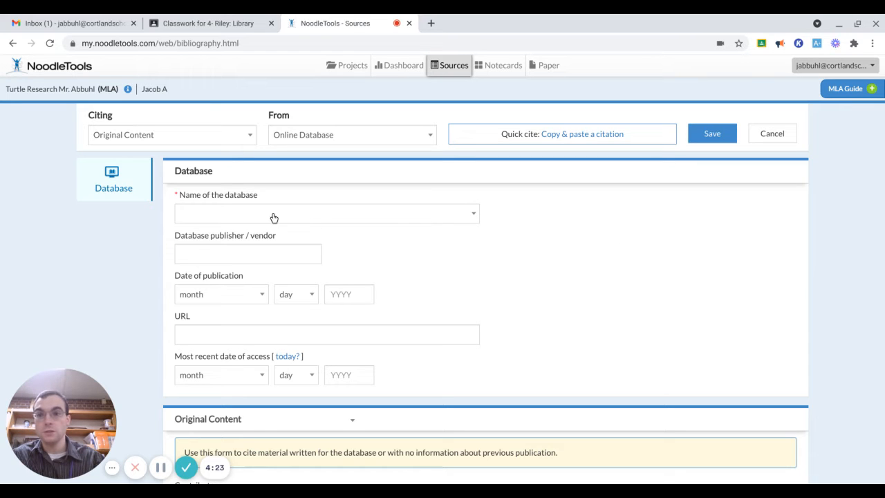
left_click(220, 220)
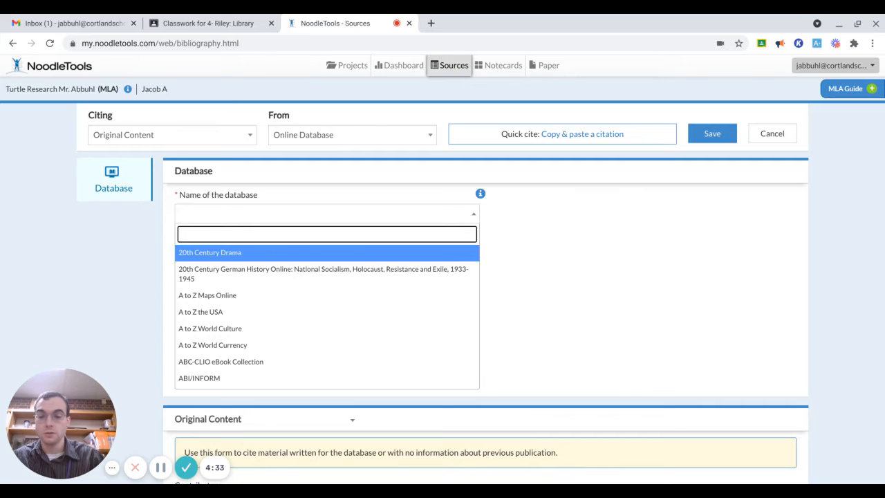
type("Gal")
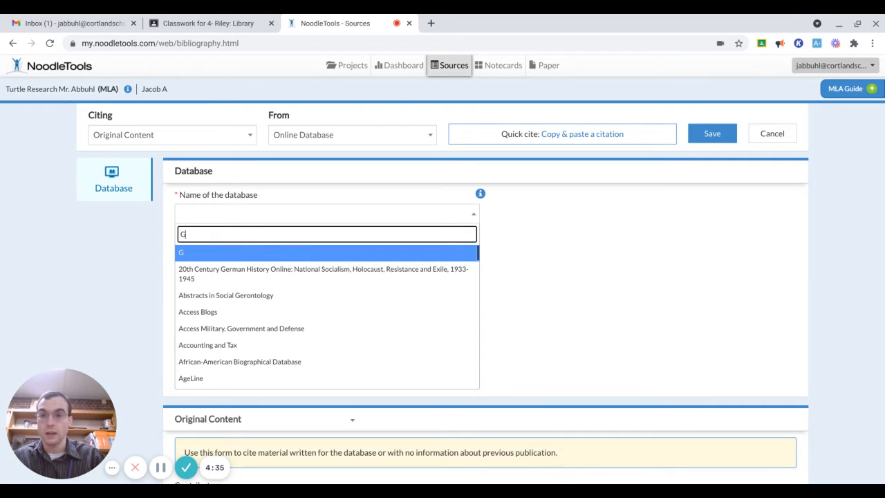
key("BackSpace")
key("BackSpace")
key("BackSpace")
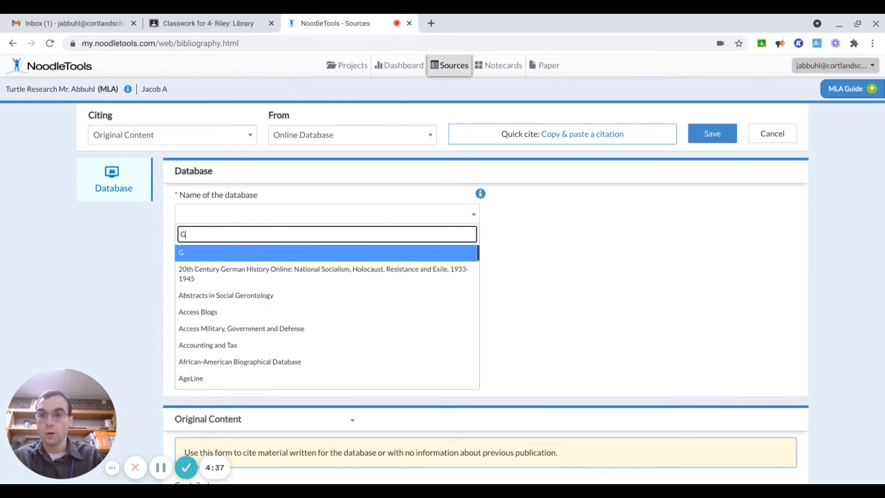
type("Enc")
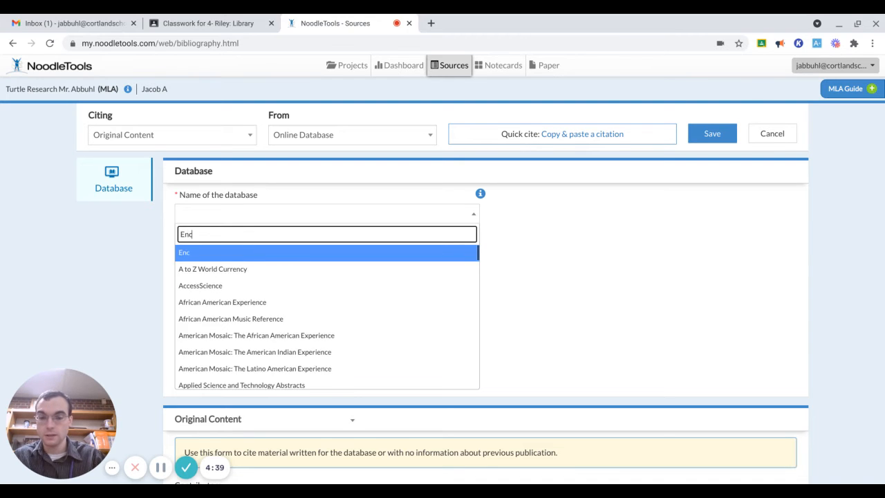
key("BackSpace")
type("yc")
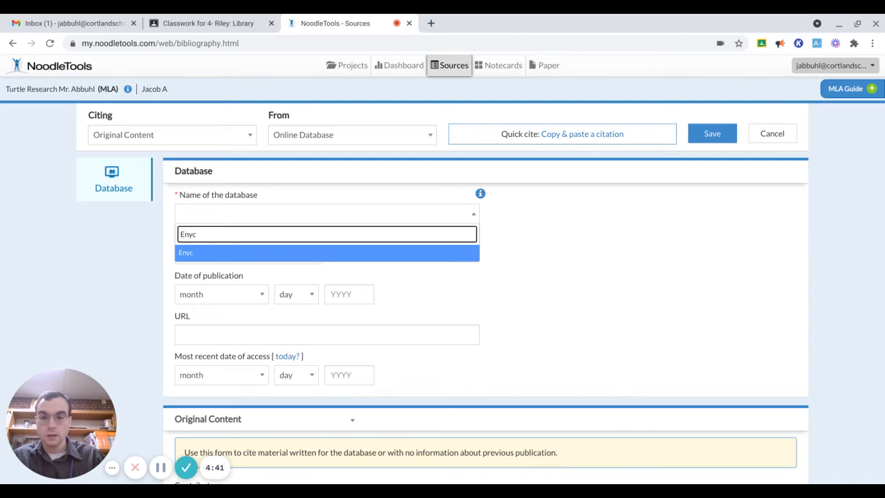
key("BackSpace")
key("BackSpace")
key("BackSpace")
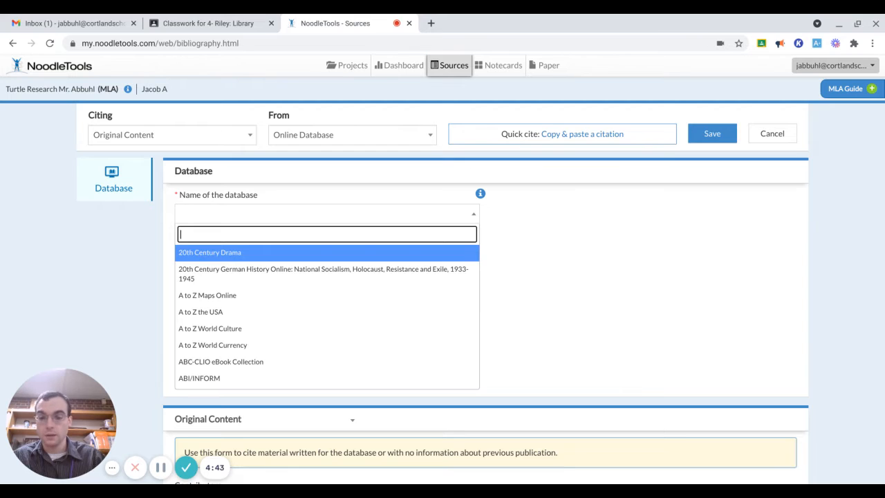
type("Gale")
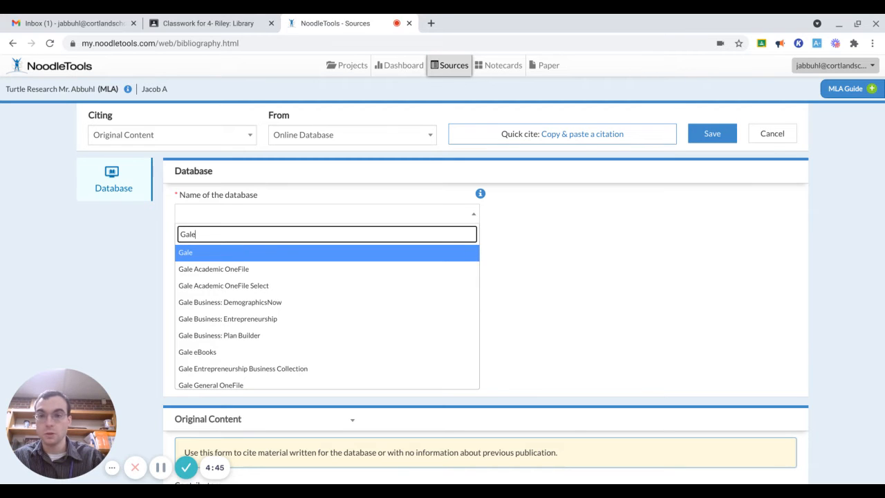
key("BackSpace")
key("BackSpace")
key("BackSpace")
key("BackSpace")
Set the name of the database to PebbleGo
type("P")
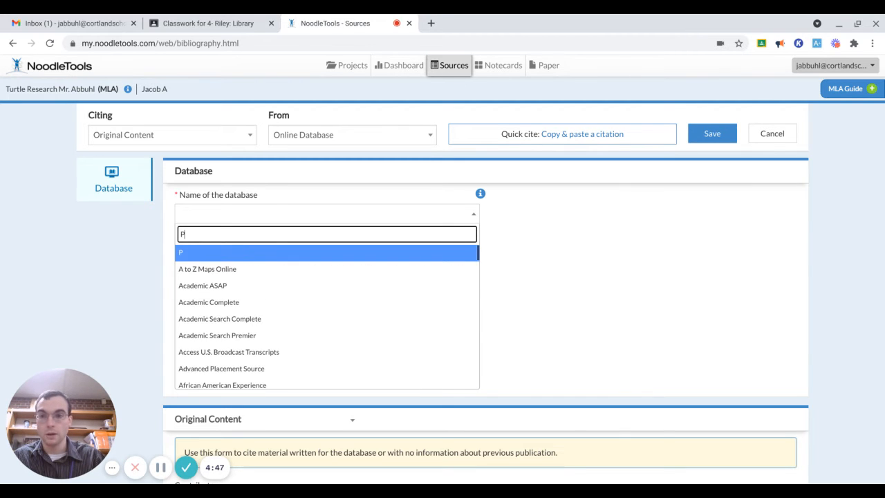
type("ebbe")
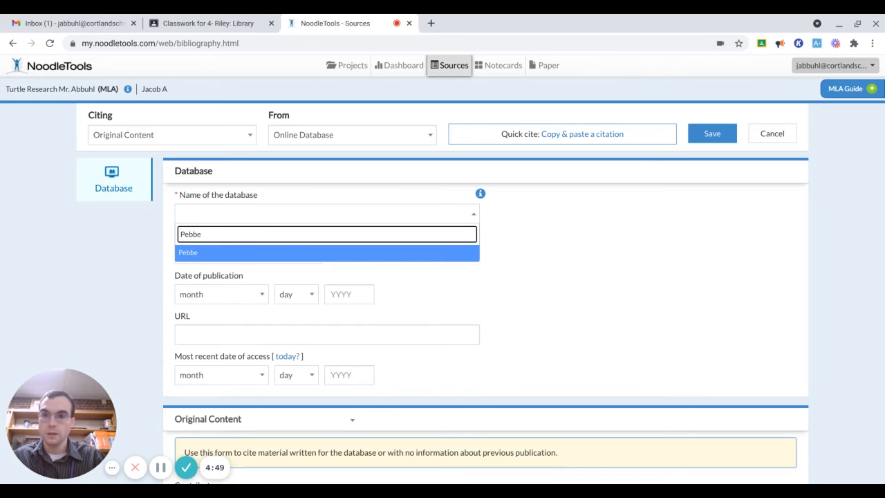
type("lle")
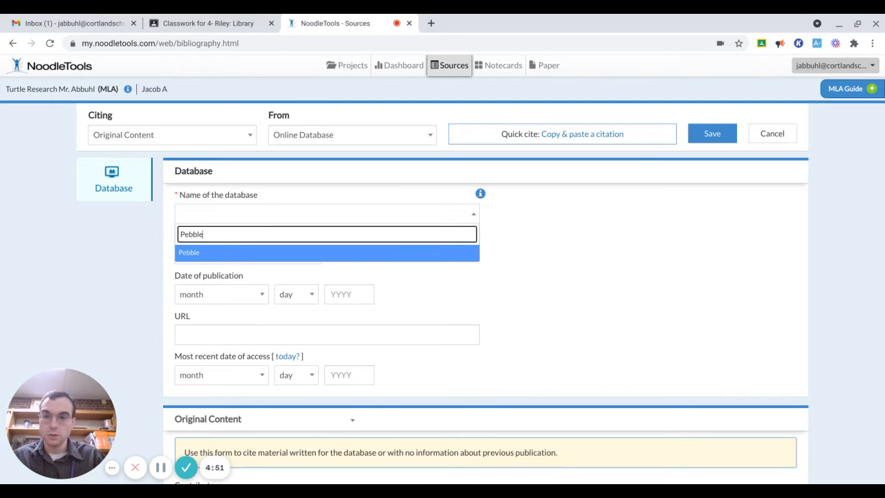
type("G")
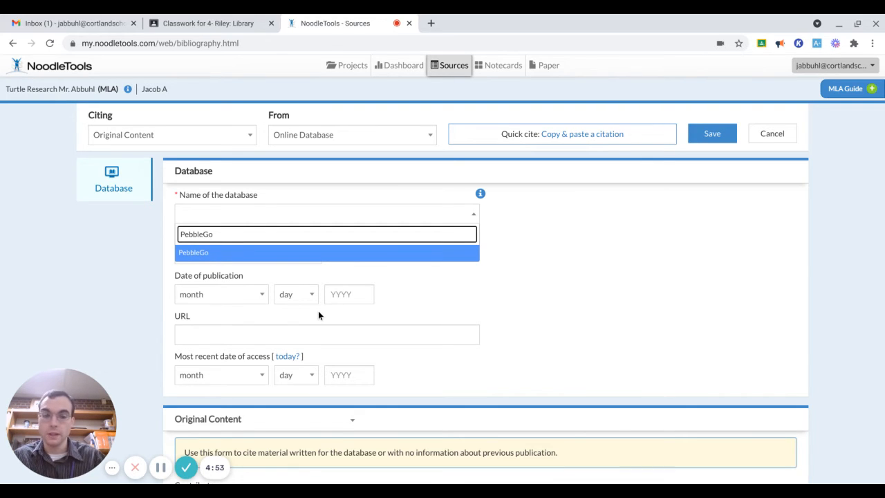
type("o")
key("Return")
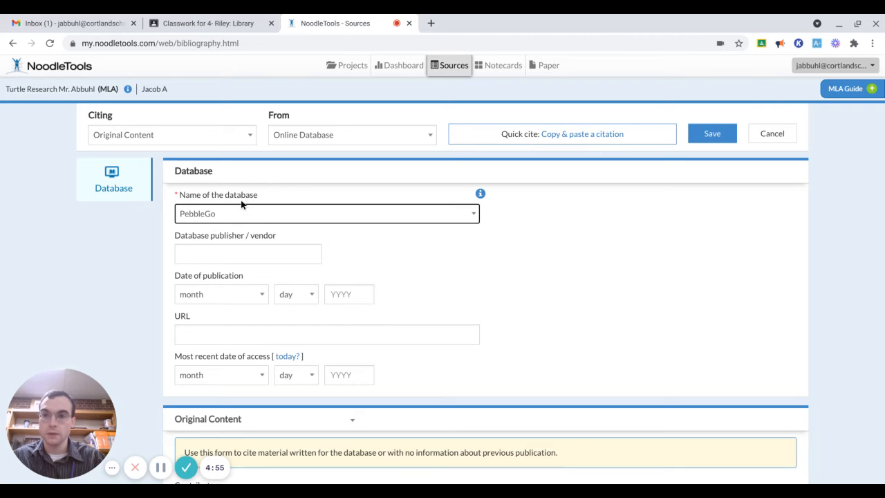
Enter Capstone as the database publisher and 2021 as the year of publication
left_click(223, 252)
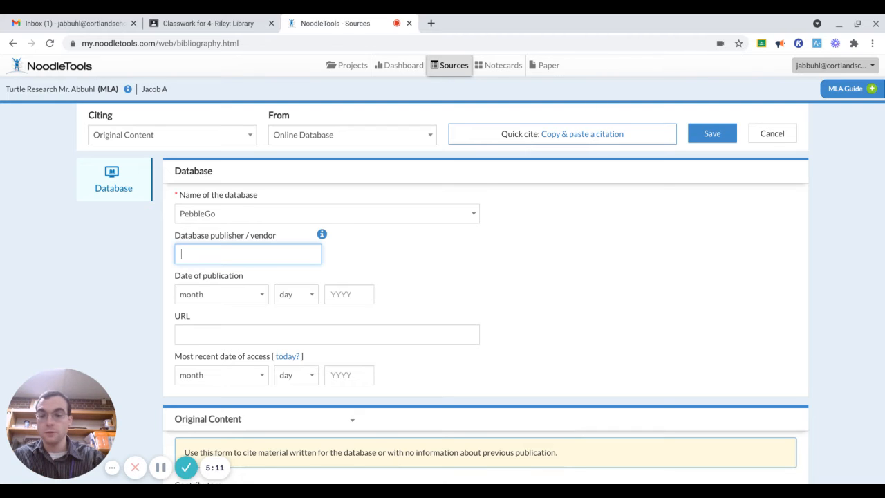
type("apstone")
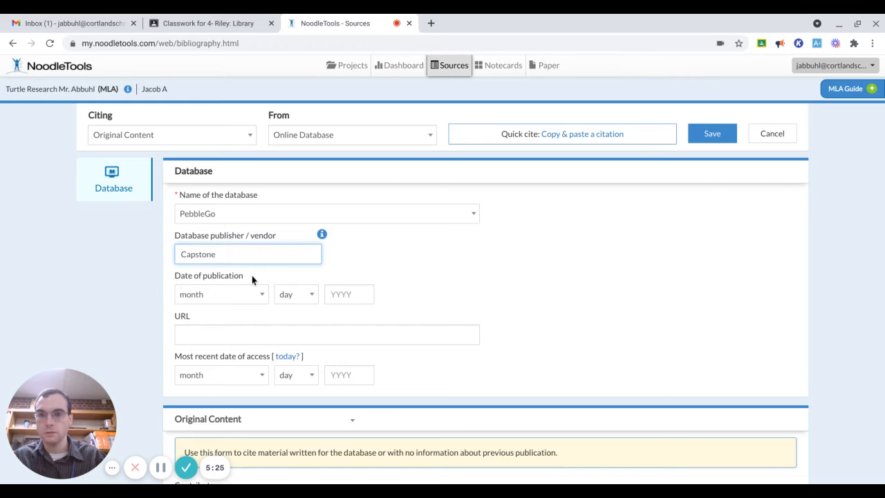
left_click(355, 294)
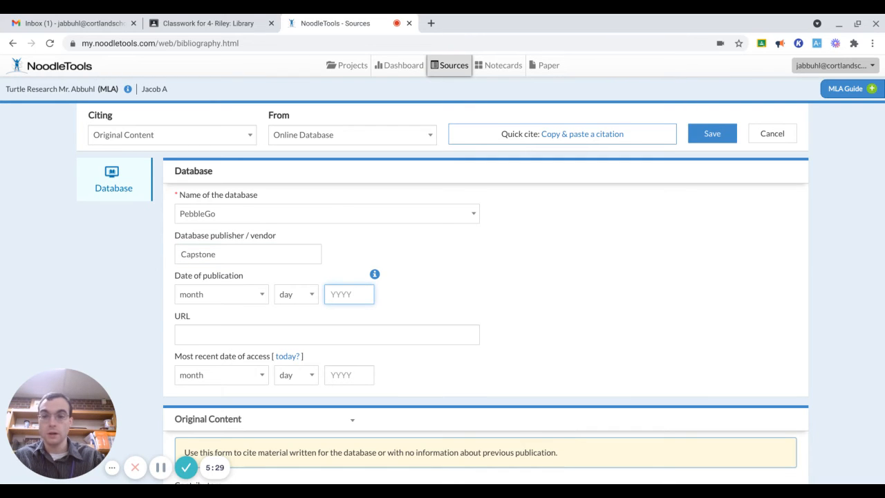
type("2012")
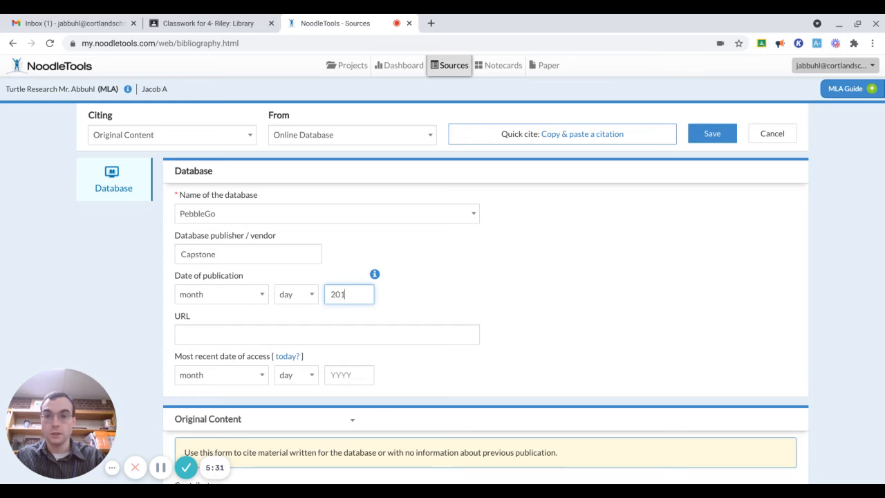
key("BackSpace")
key("BackSpace")
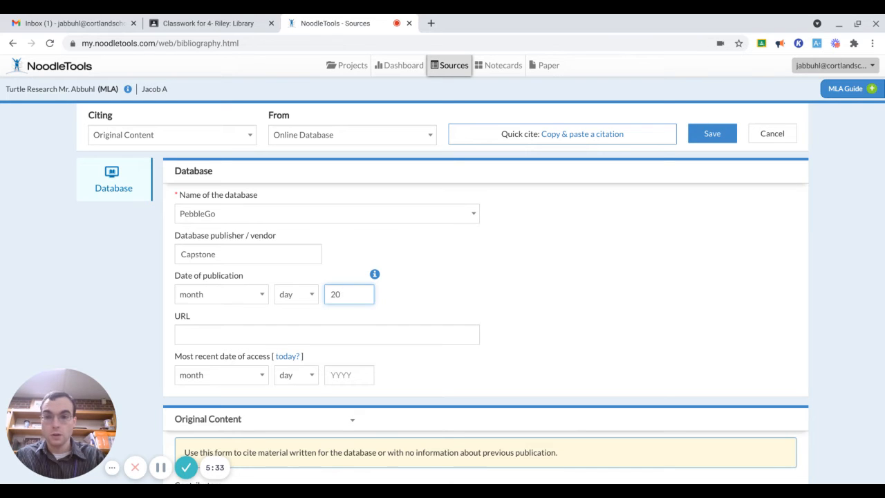
type("21")
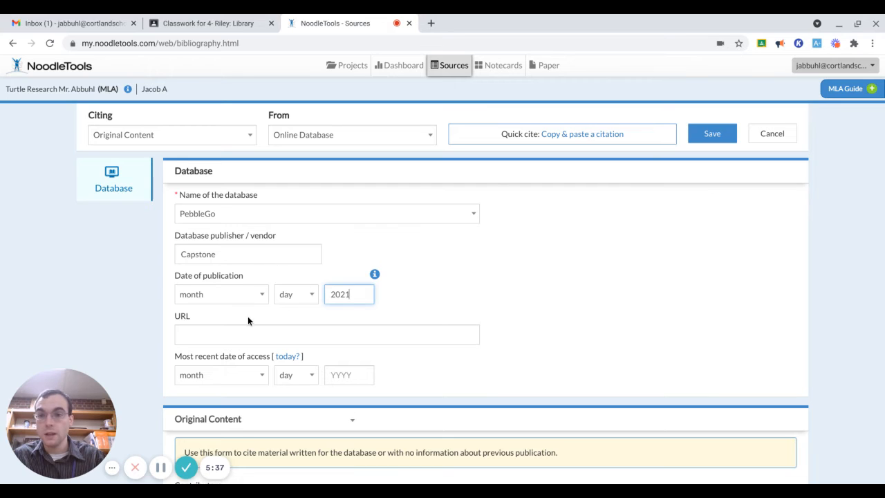
Switch to the Google Classroom classwork, open PebbleGo from the Week 12 Database Links material, and sign in with the prefilled account
left_click(229, 334)
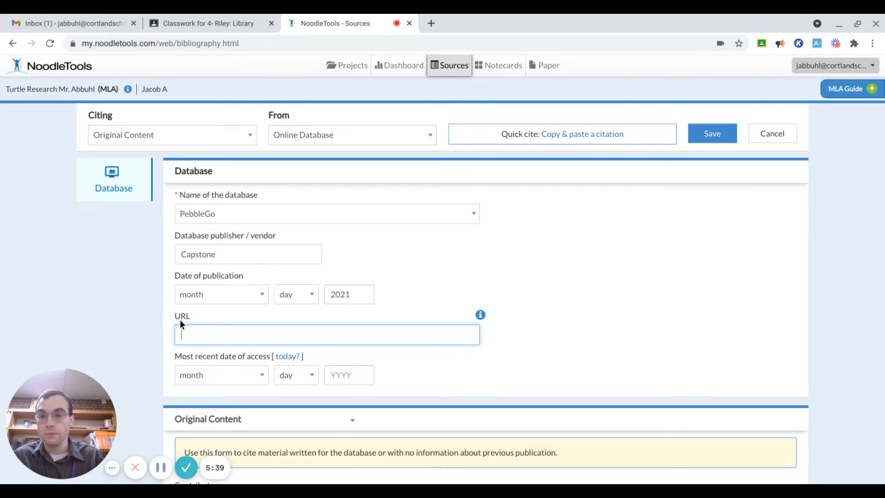
left_click(130, 44)
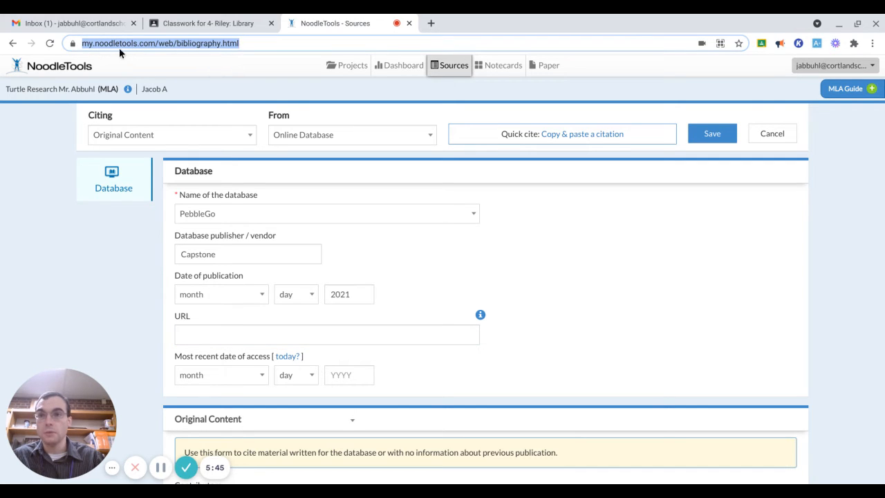
left_click(234, 23)
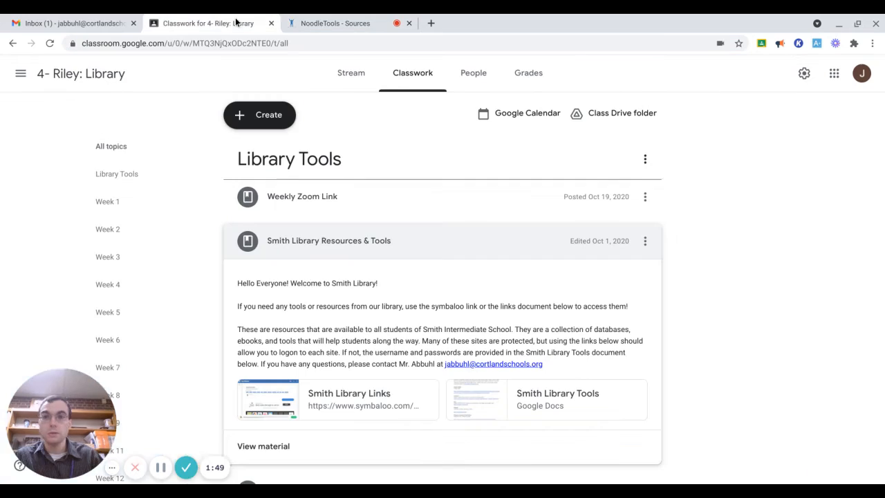
scroll(281, 233, "down", 10)
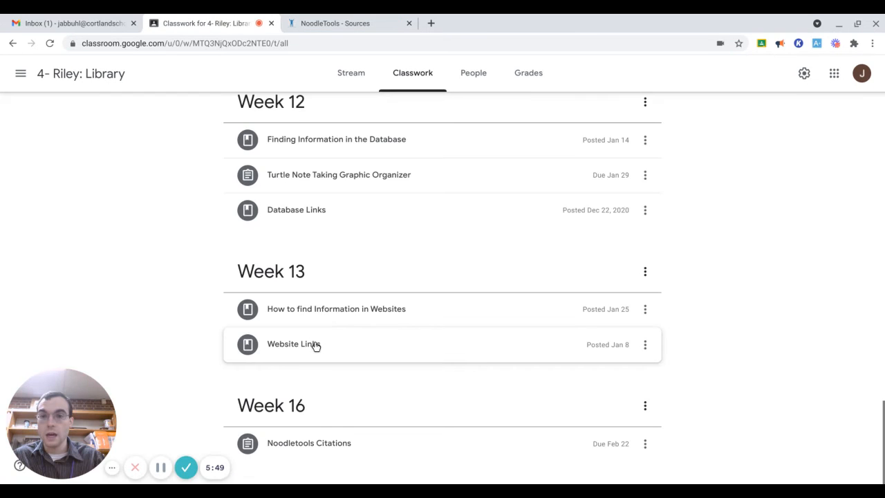
left_click(355, 210)
scroll(349, 332, "down", 3)
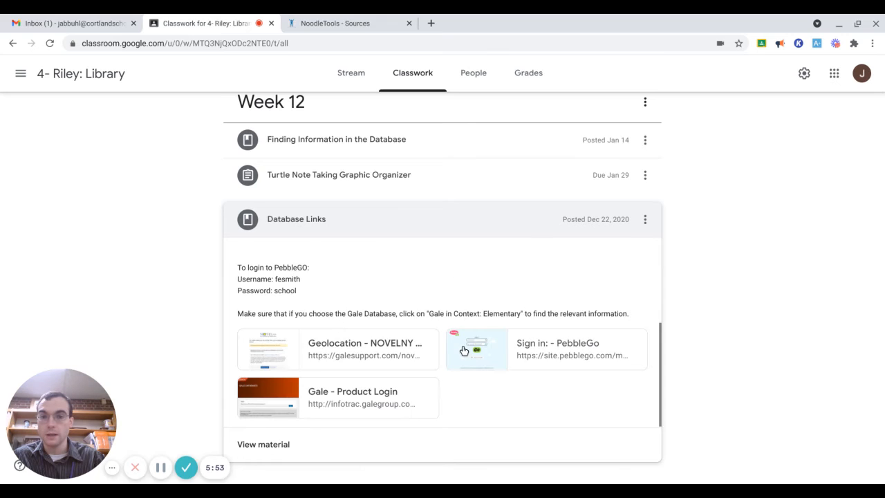
left_click(487, 357)
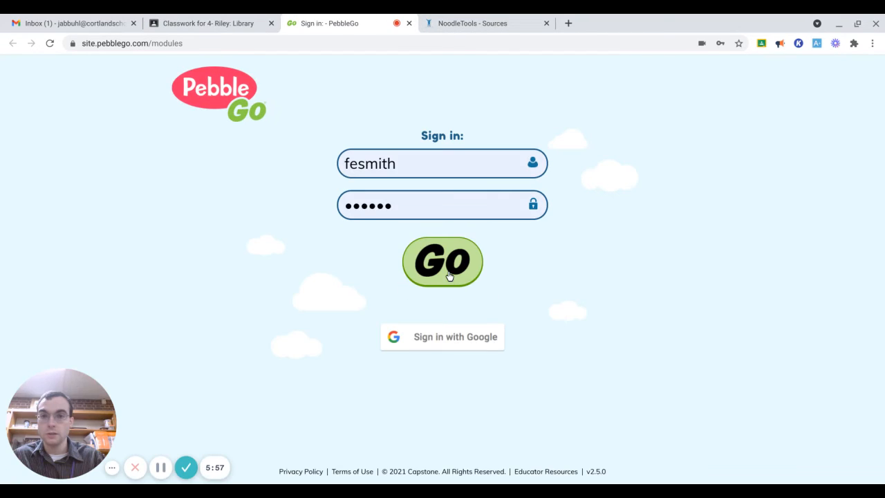
left_click(448, 278)
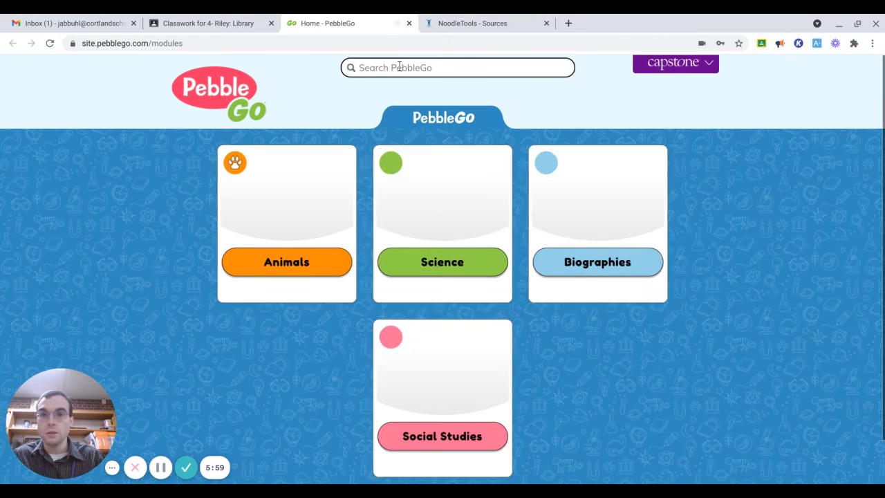
Search PebbleGo for turtle and open the Turtles article
left_click(399, 67)
type("turtle")
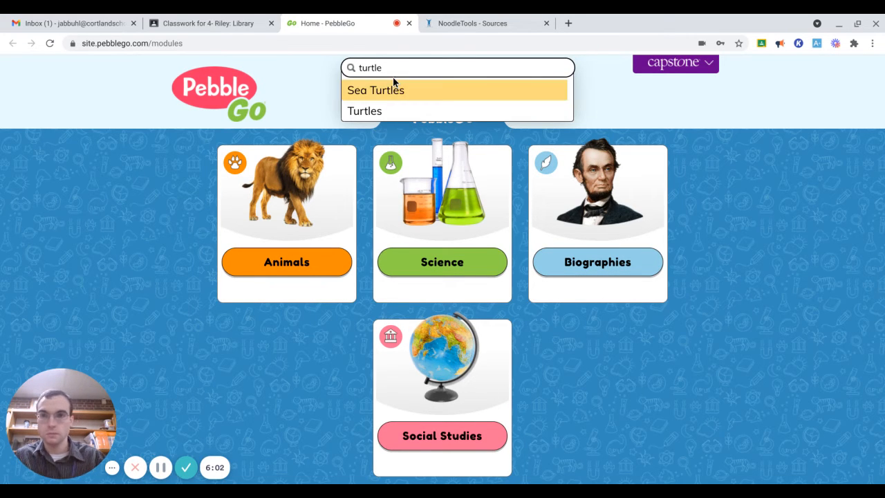
left_click(367, 110)
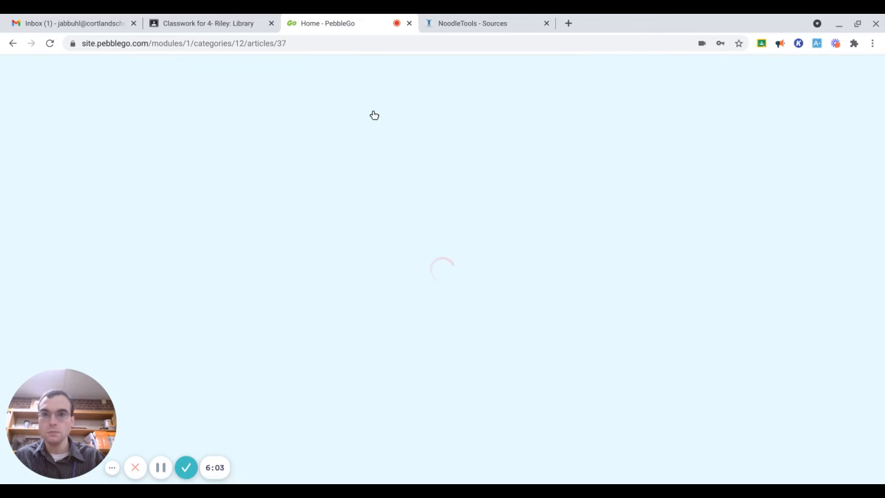
left_click(129, 44)
key("ctrl+c")
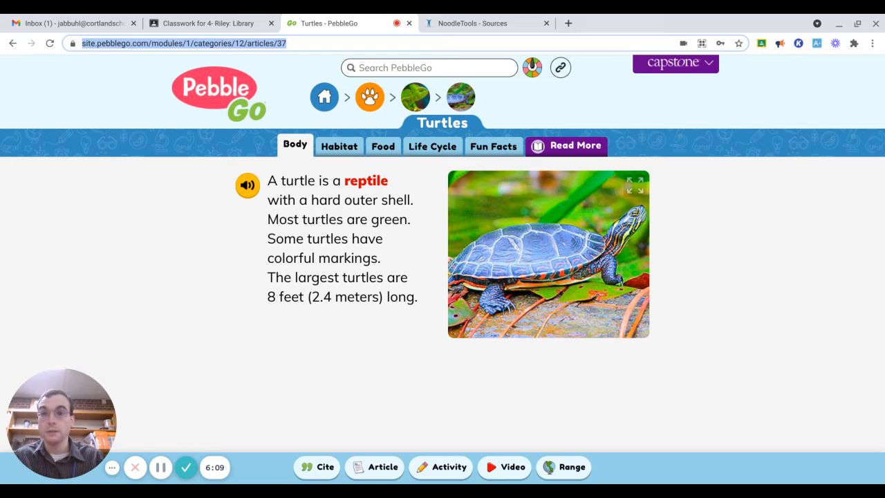
left_click(437, 17)
left_click(219, 335)
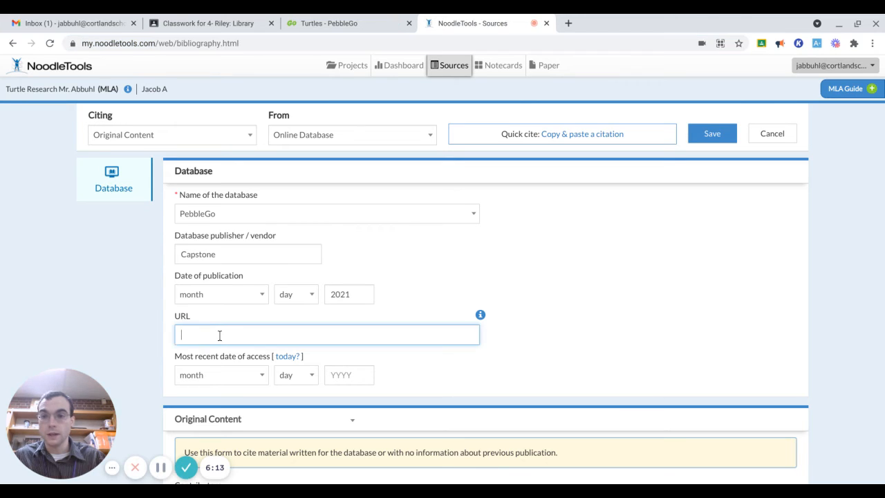
key("ctrl+v")
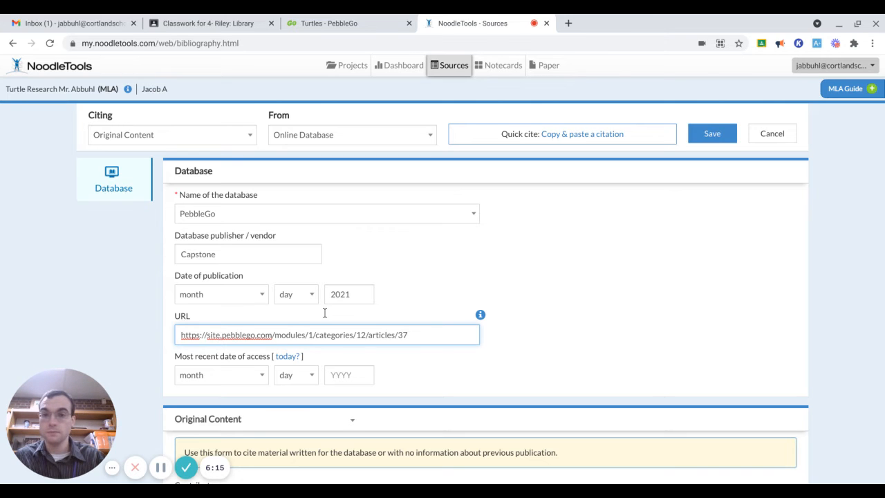
Enter Turtles as the article title of the citation, checking the exact wording against the PebbleGo article
scroll(602, 295, "down", 3)
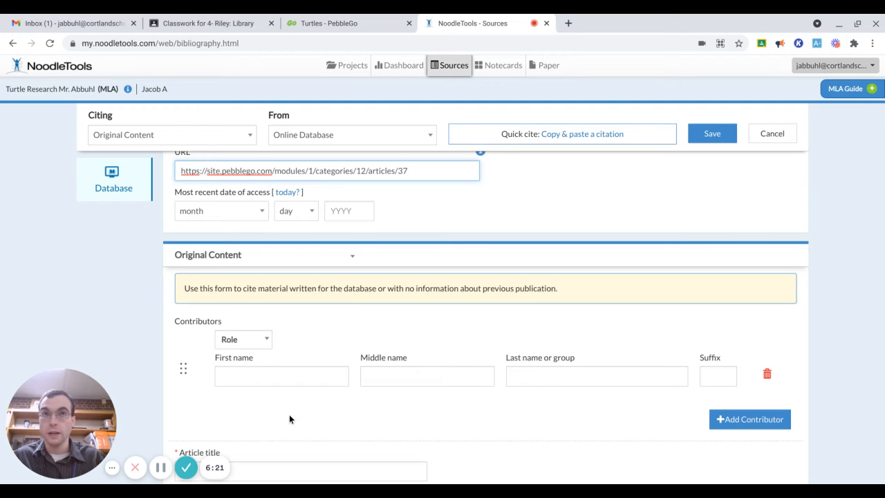
scroll(289, 418, "down", 1)
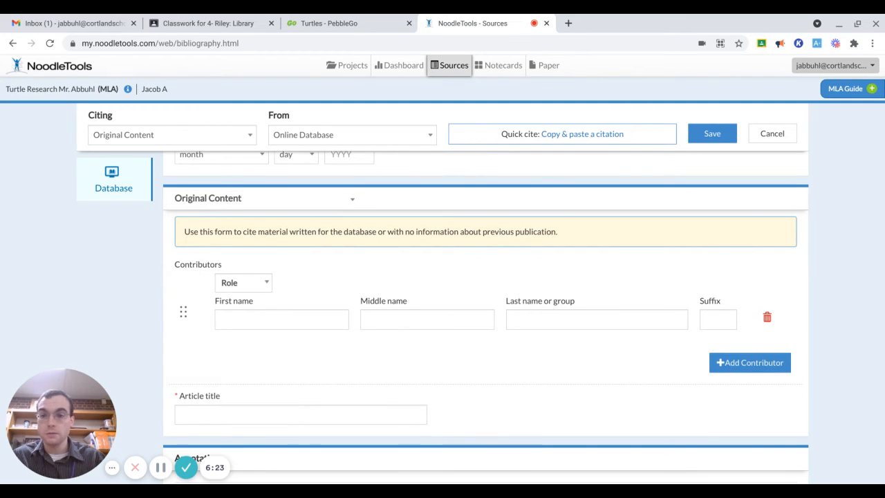
left_click(288, 414)
scroll(287, 366, "down", 3)
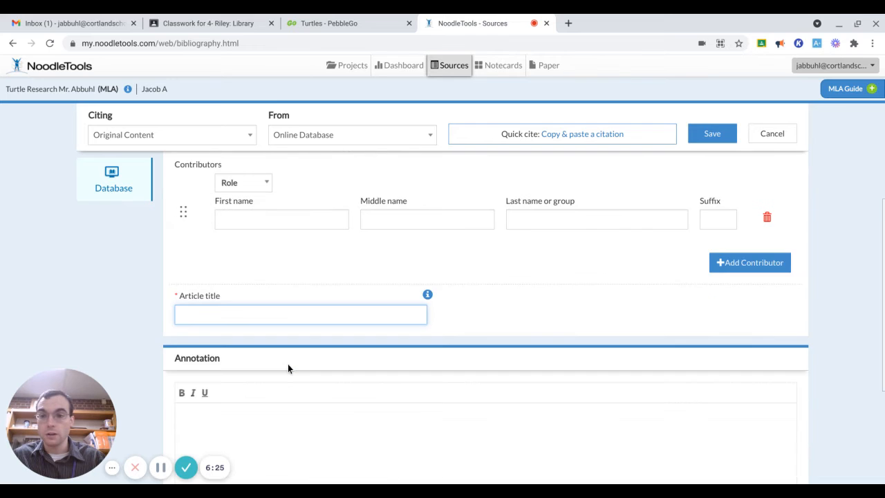
type("T")
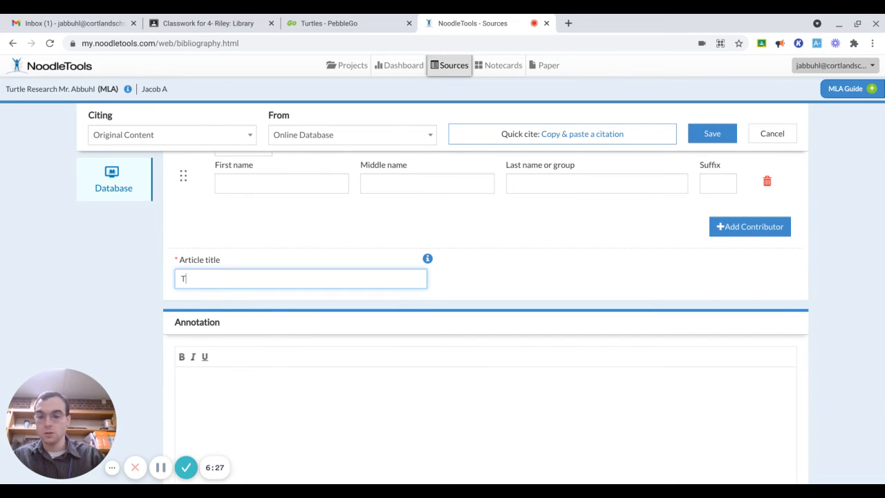
type("urtle")
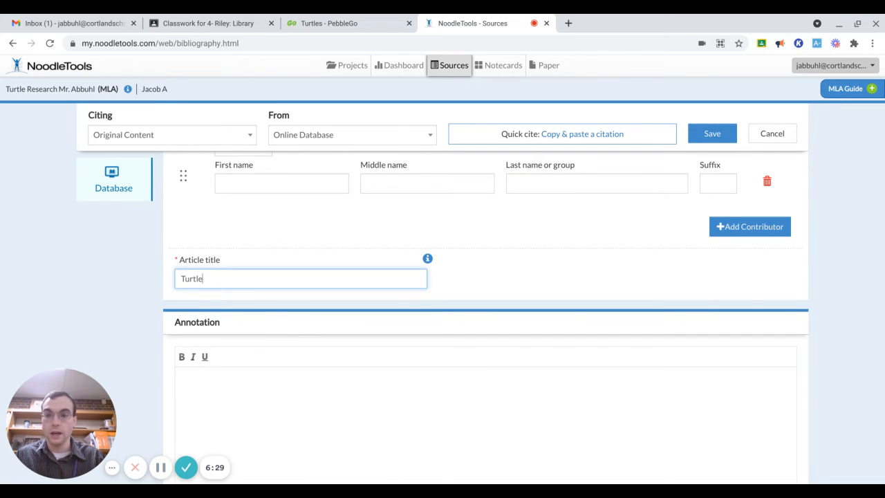
left_click(298, 30)
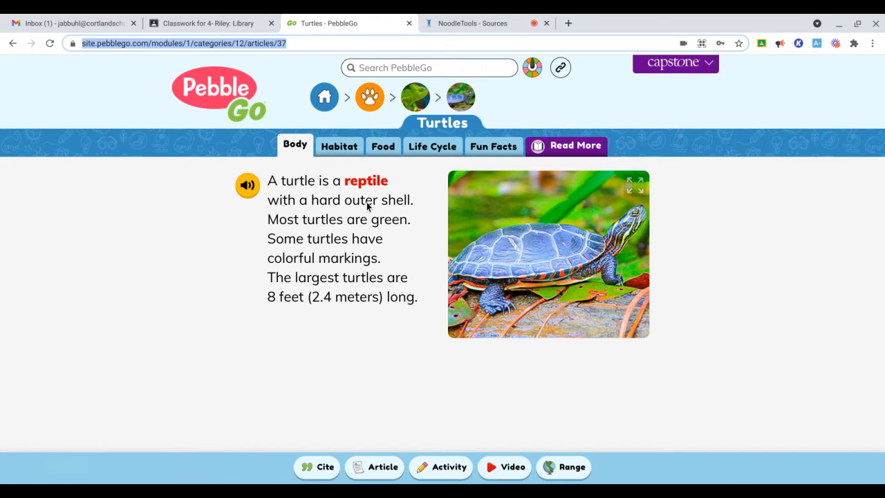
left_click(445, 19)
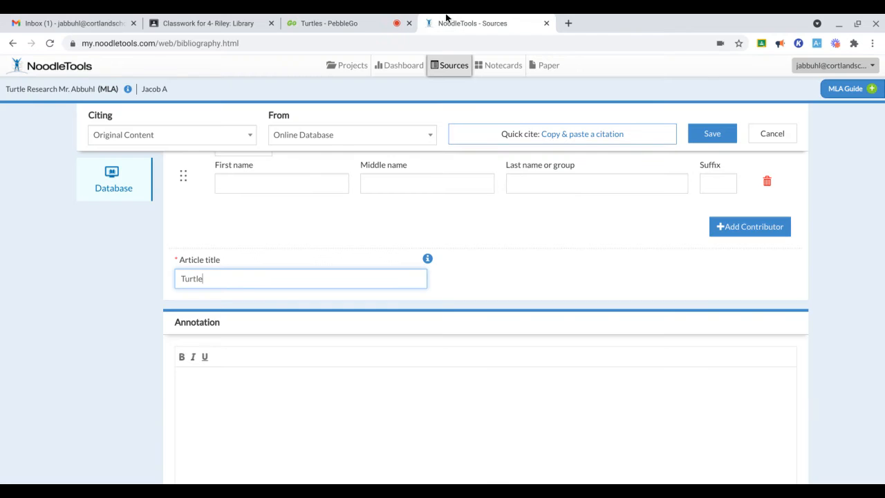
type("s")
scroll(559, 241, "down", 3)
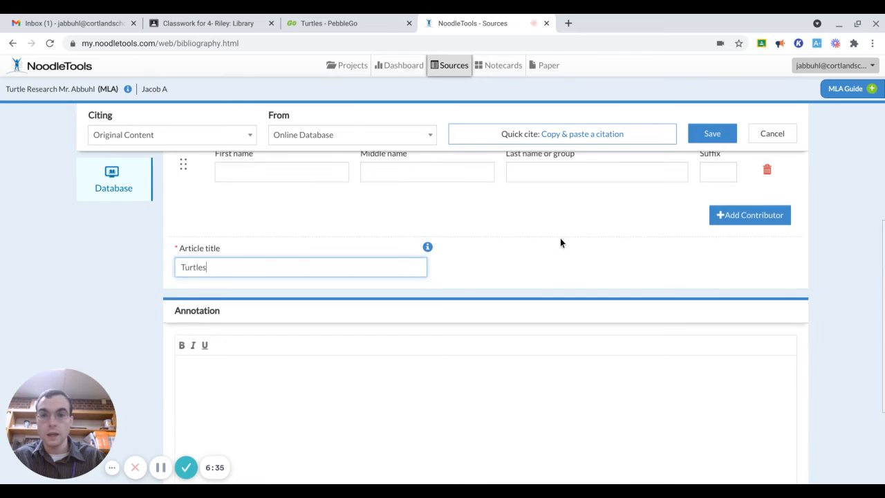
Review the completed database details and save the PebbleGo citation
scroll(560, 242, "up", 2)
scroll(560, 242, "up", 5)
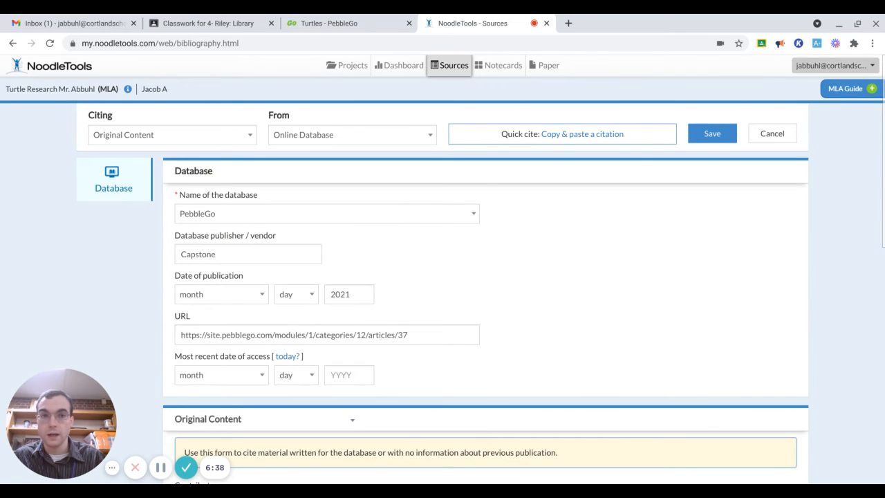
left_click(701, 136)
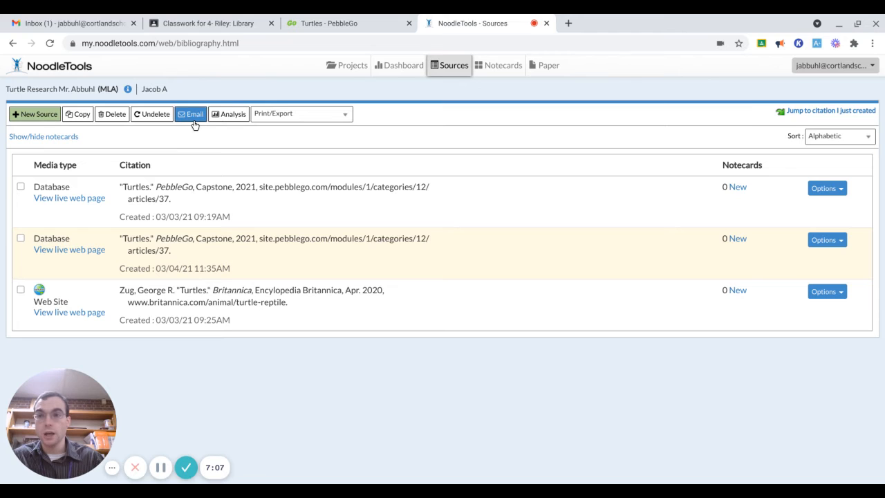
Start a new source citation for a web page on a website and look over its blank form
left_click(39, 118)
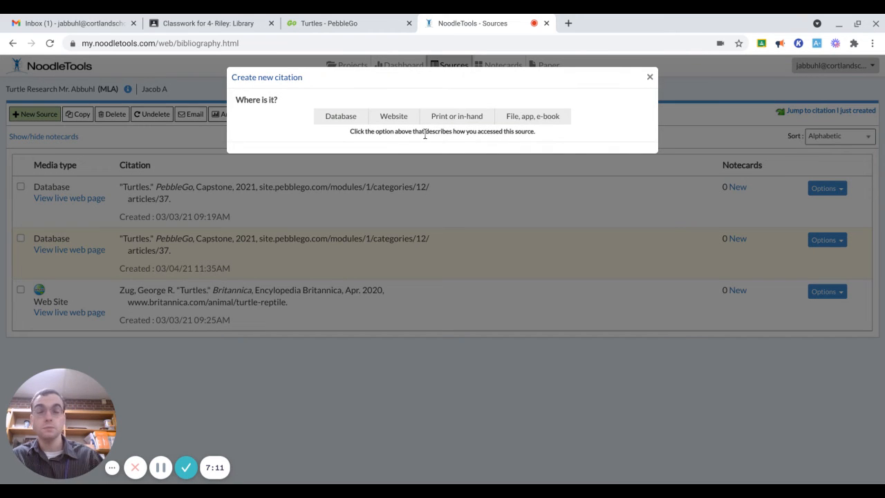
left_click(388, 119)
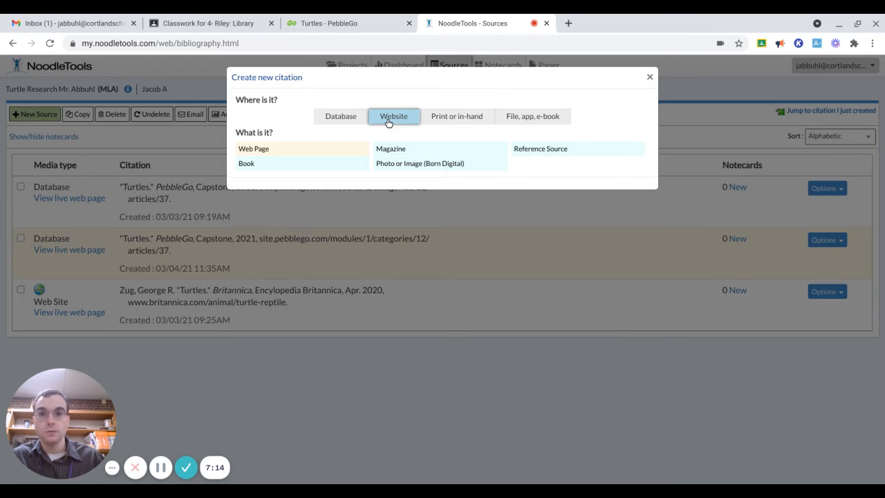
left_click(301, 152)
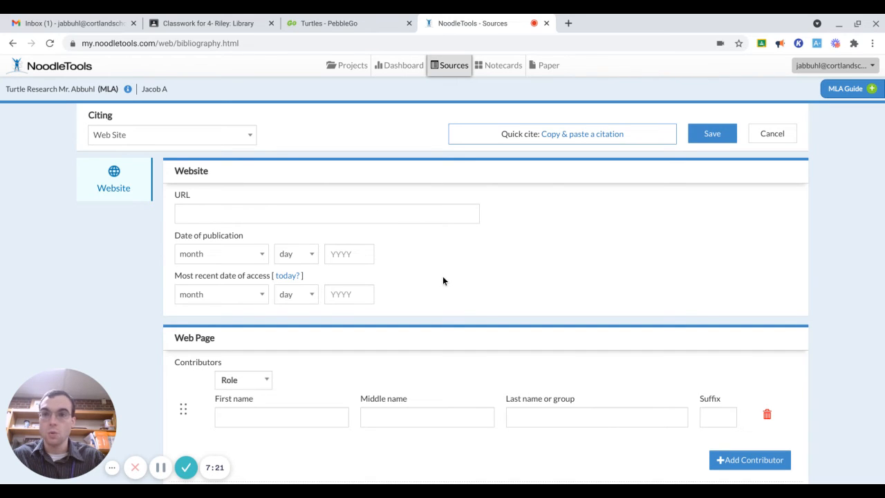
scroll(239, 197, "down", 2)
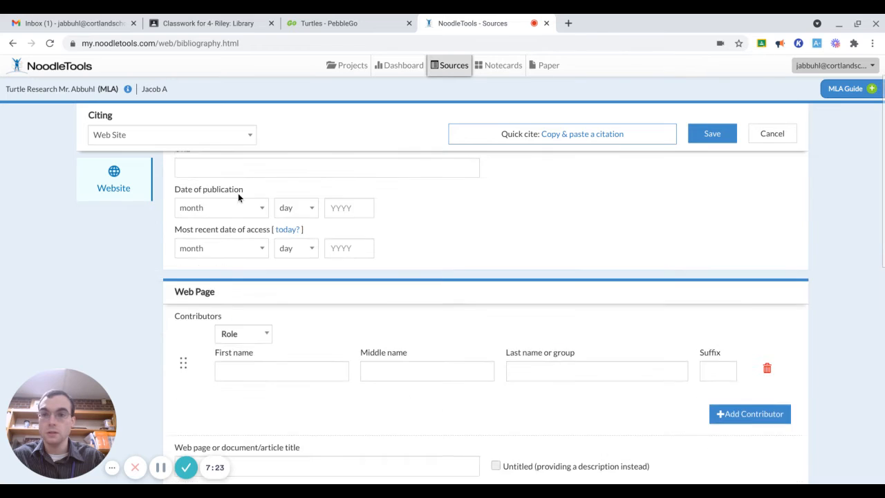
scroll(238, 198, "up", 2)
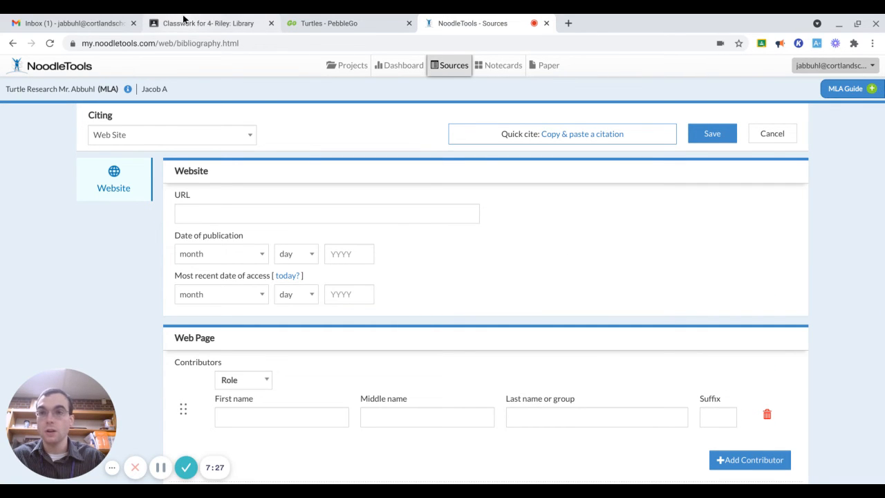
Switch to the Google Classroom classwork and open Encyclopedia Britannica from the Week 13 Website Links material
left_click(214, 21)
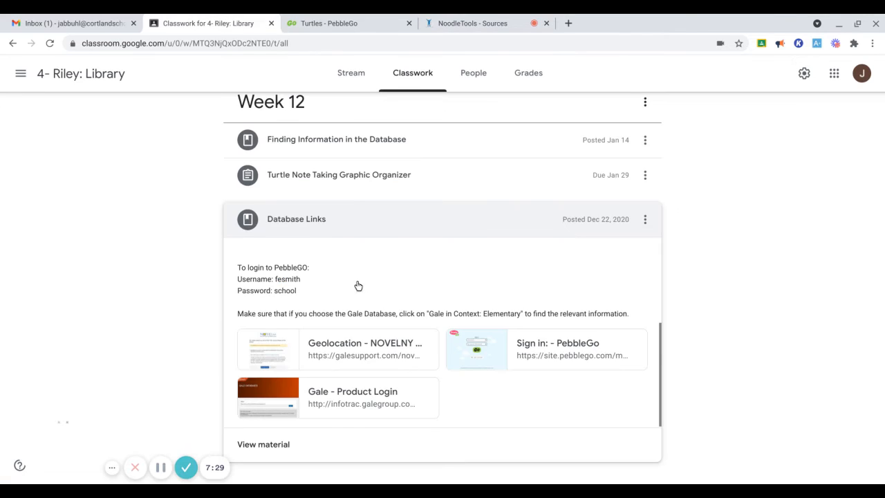
scroll(373, 304, "down", 3)
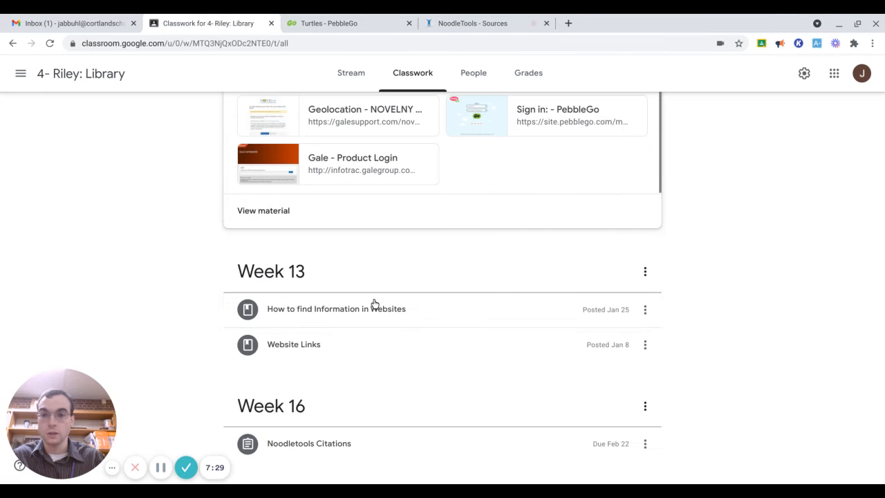
left_click(389, 353)
scroll(541, 342, "down", 1)
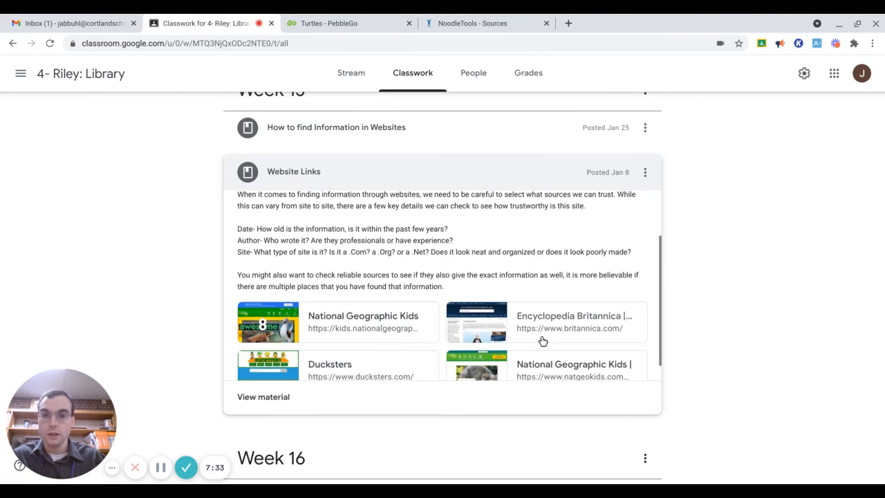
left_click(542, 341)
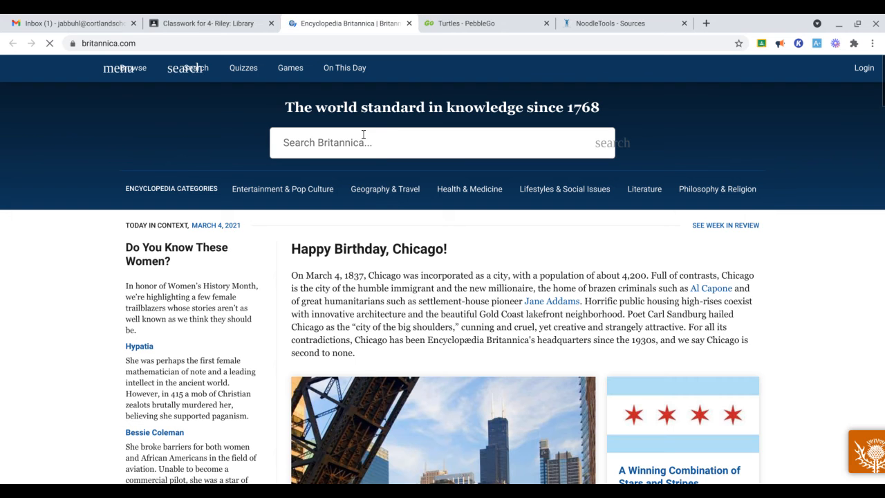
Search Britannica for turtle and open the Turtle (reptile) article
left_click(363, 136)
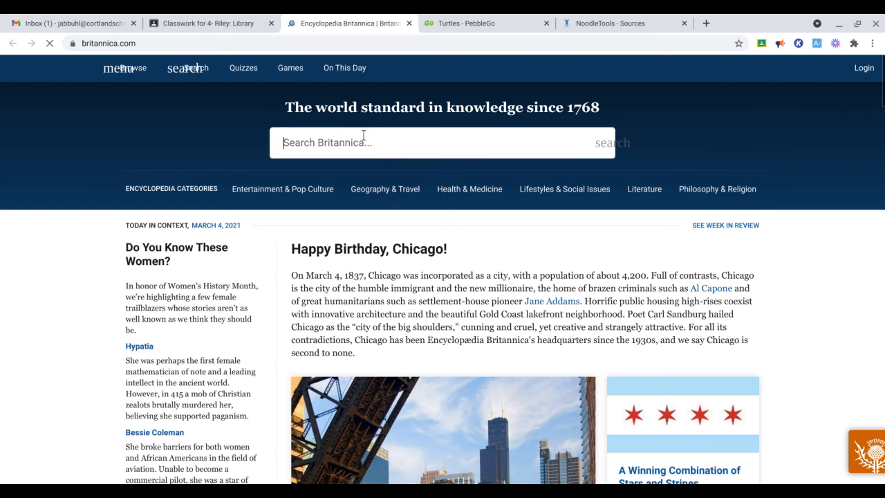
type("turtle")
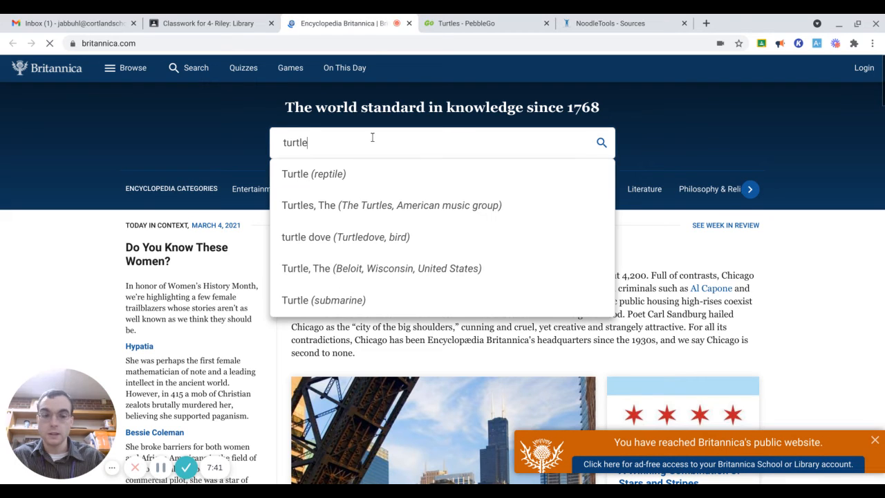
left_click(354, 180)
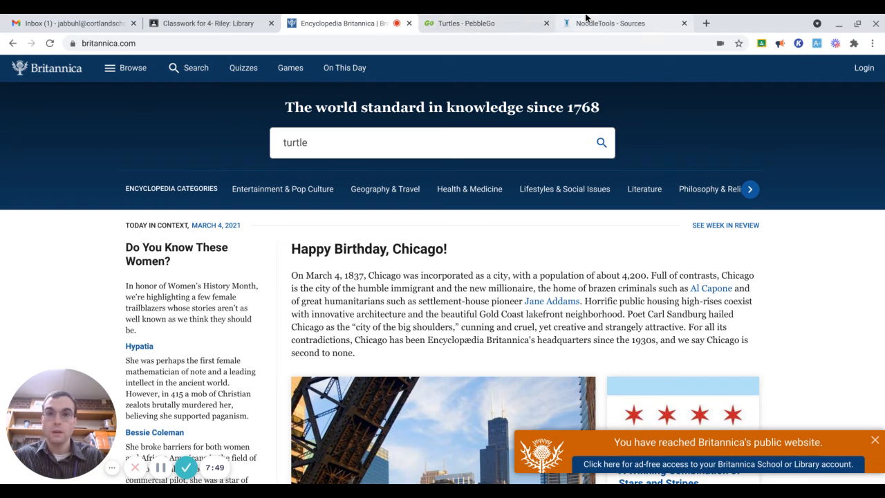
left_click(531, 137)
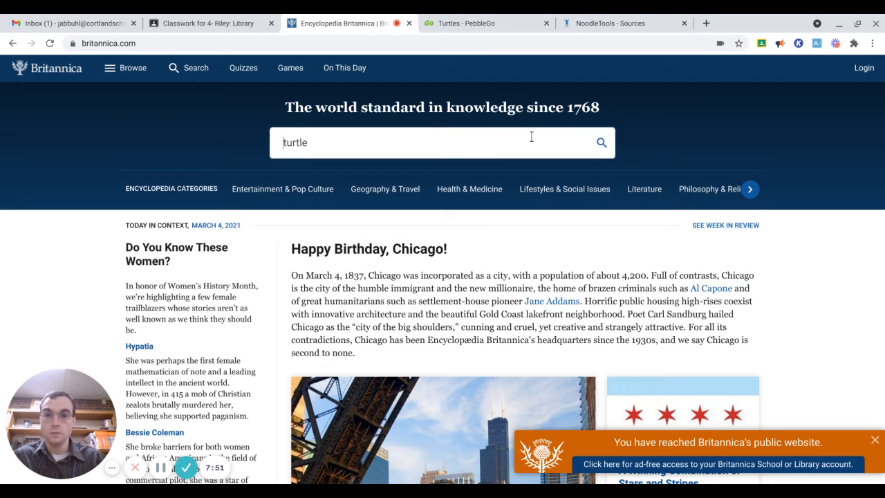
key("Return")
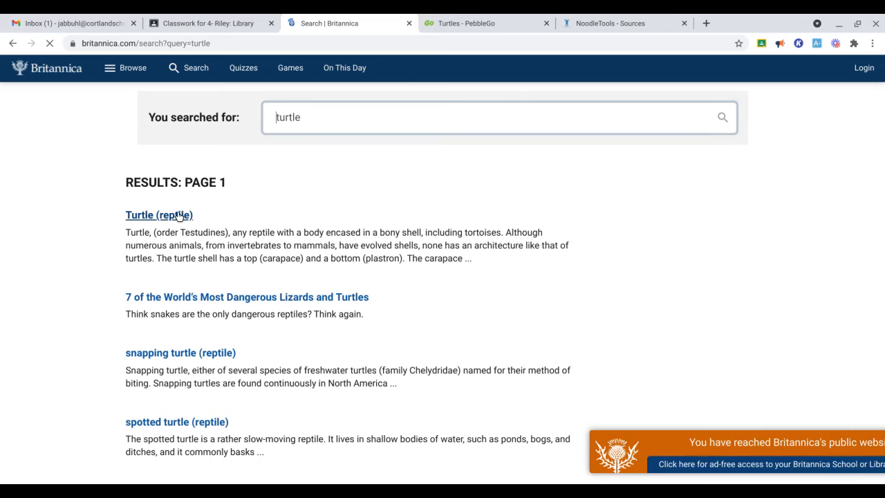
left_click(168, 217)
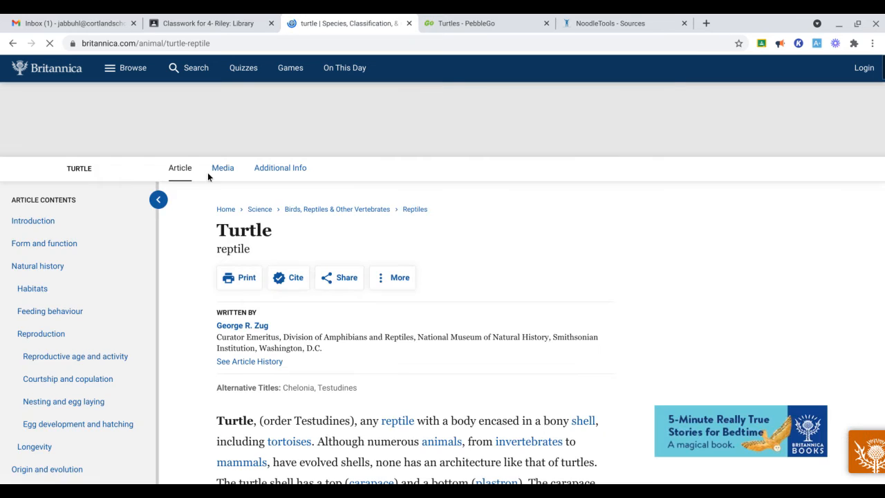
left_click(160, 42)
key("ctrl+c")
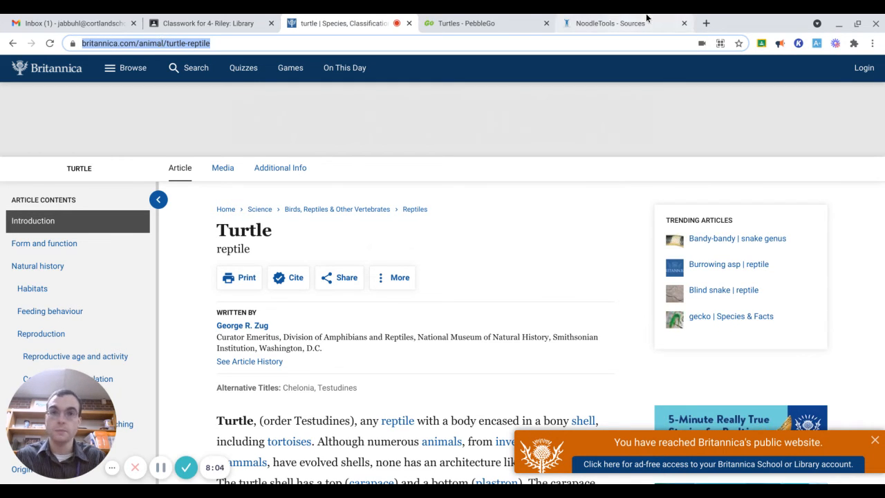
left_click(565, 19)
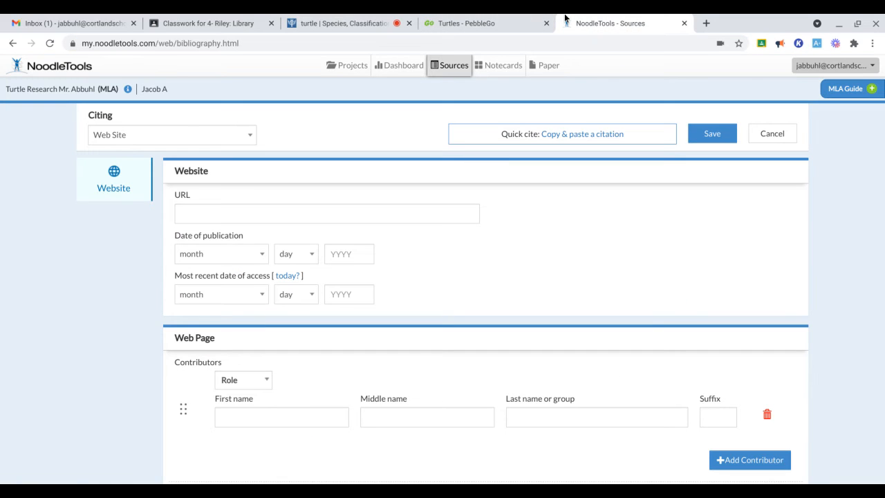
left_click(350, 209)
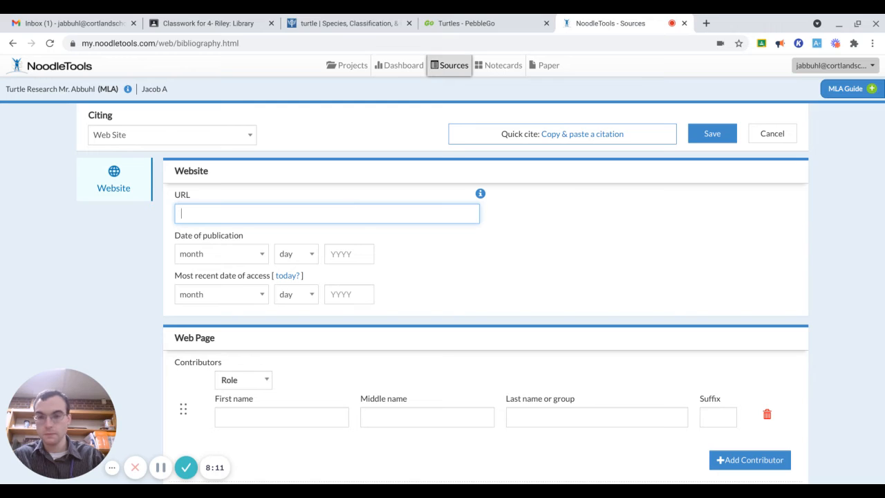
key("ctrl+v")
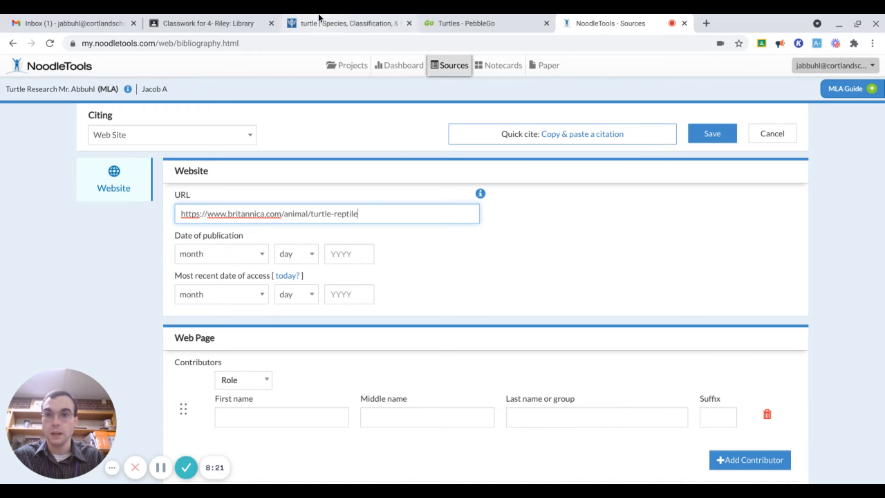
Check the Britannica article's history and set the NoodleTools citation's date of publication to April 20, 2020
left_click(349, 23)
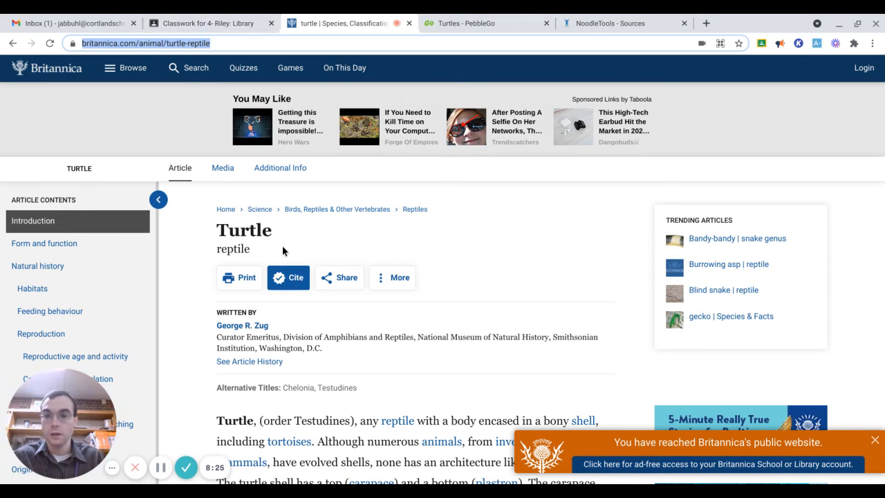
left_click(250, 364)
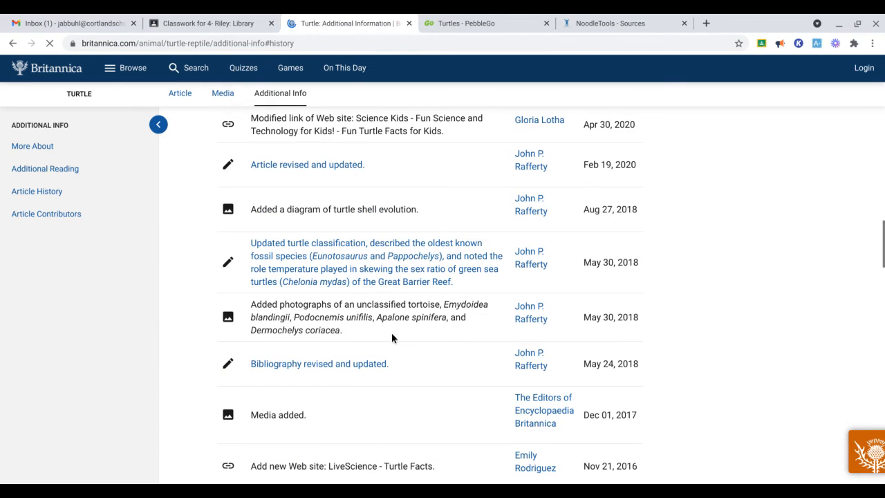
left_click(616, 21)
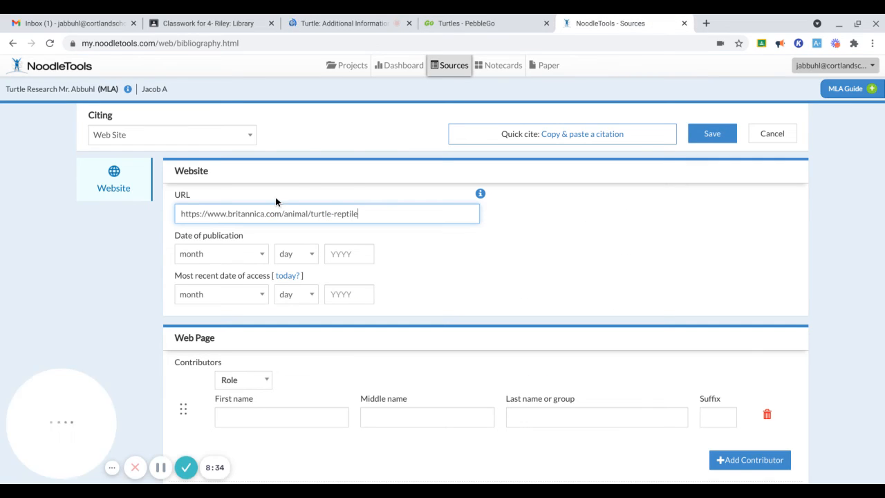
left_click(262, 257)
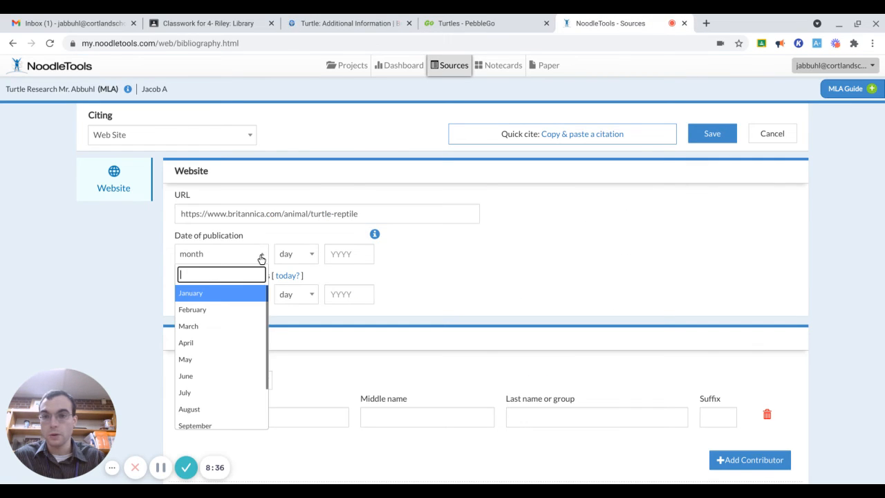
left_click(235, 341)
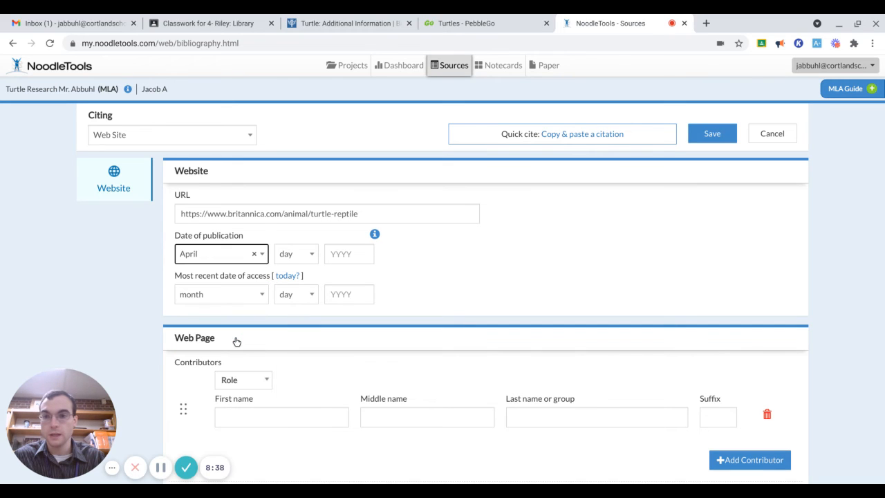
left_click(311, 257)
scroll(293, 331, "down", 3)
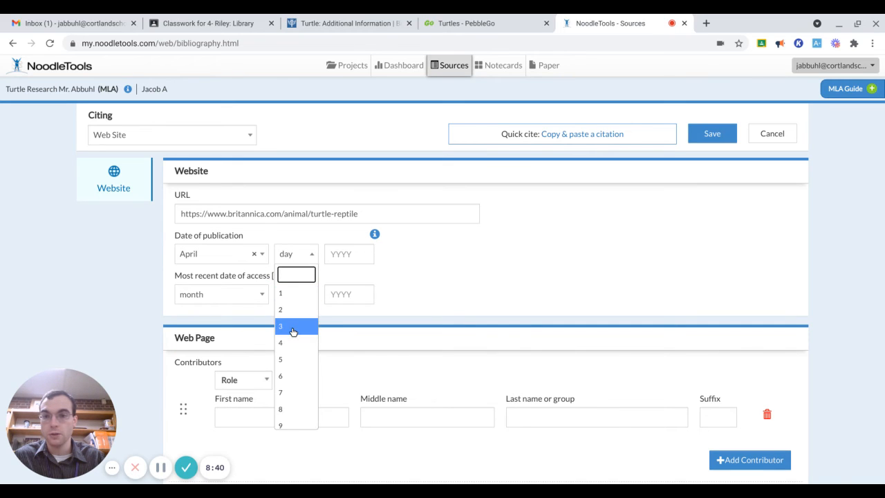
scroll(300, 395, "down", 2)
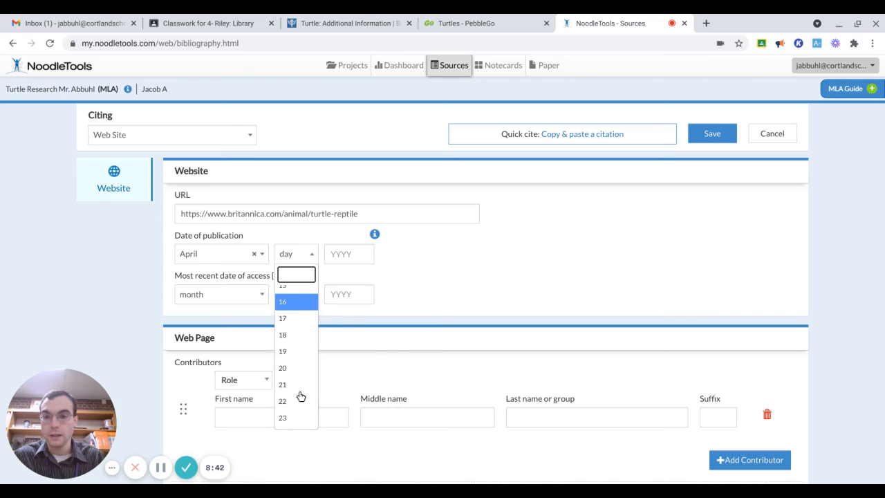
left_click(295, 366)
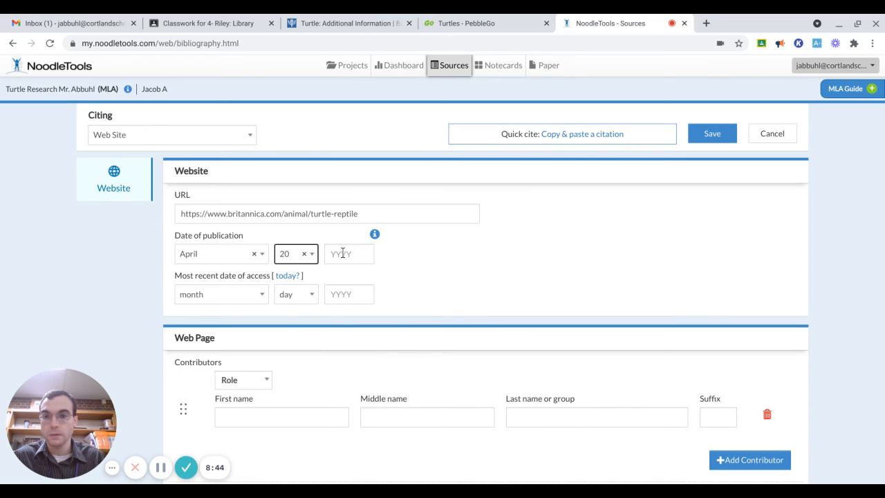
left_click(342, 254)
type("2020")
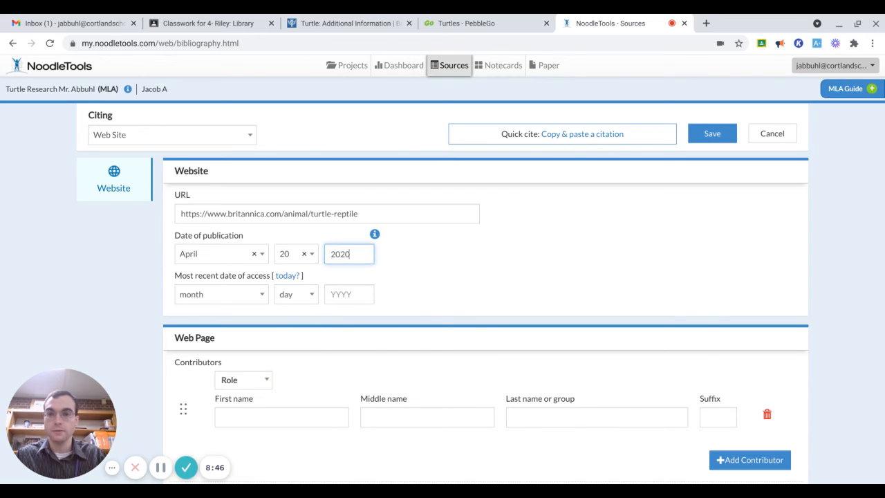
left_click(503, 282)
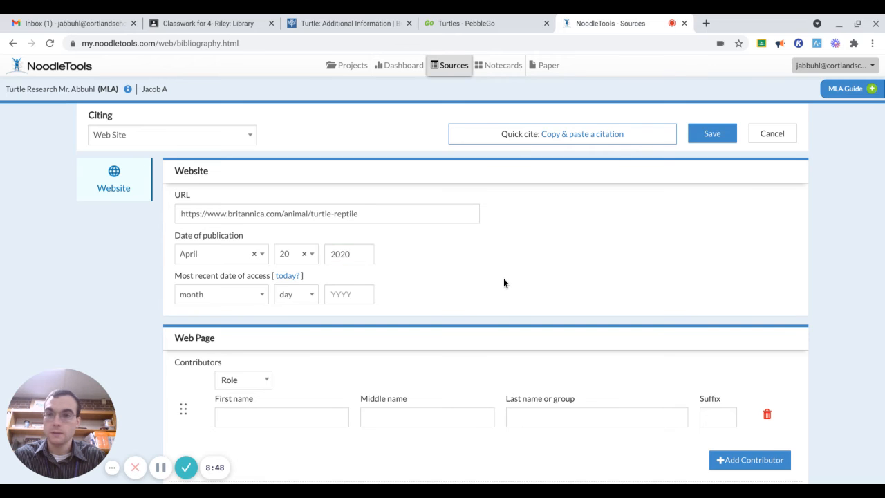
Look up the Britannica article's author and enter the first name, middle initial and last name as the web page's contributor in NoodleTools
scroll(503, 282, "down", 2)
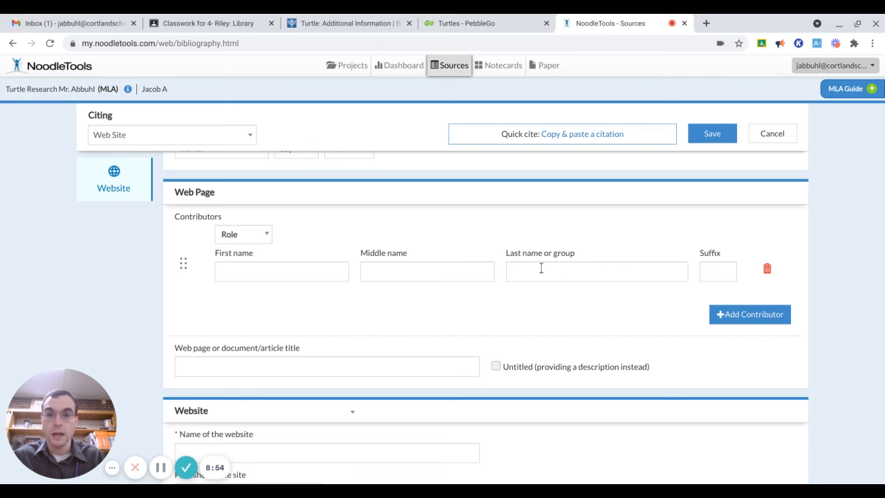
left_click(337, 21)
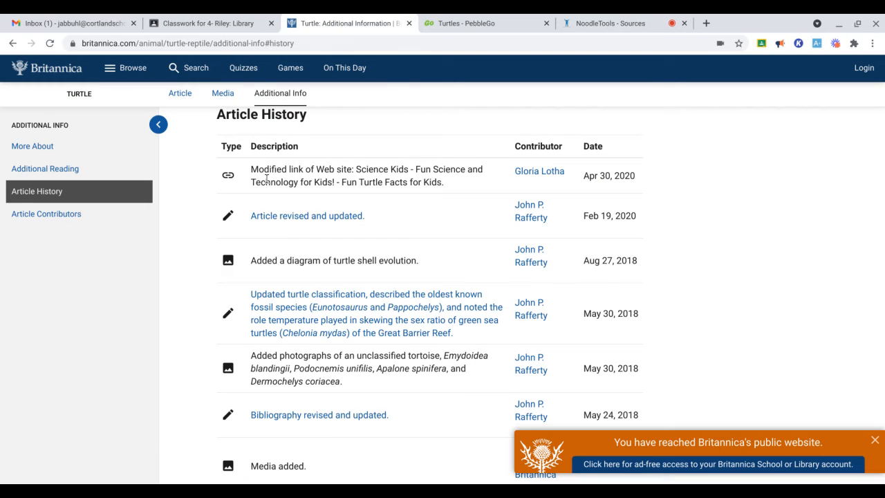
left_click(9, 44)
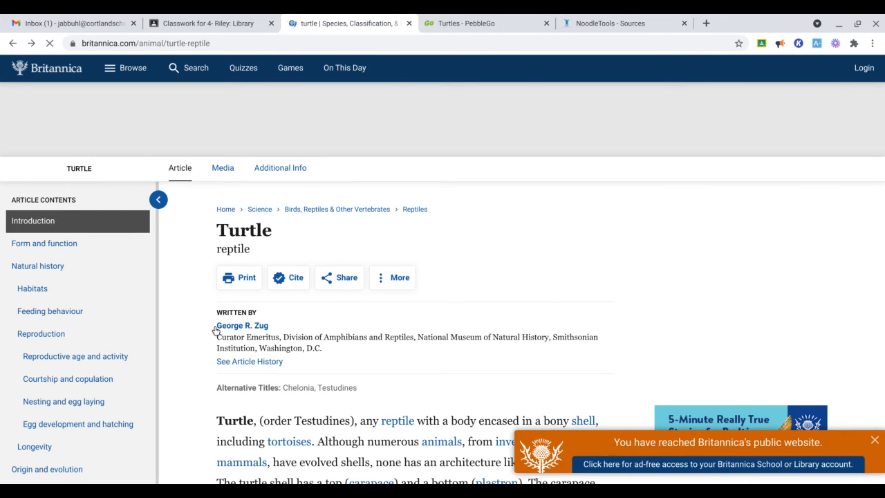
left_click(579, 21)
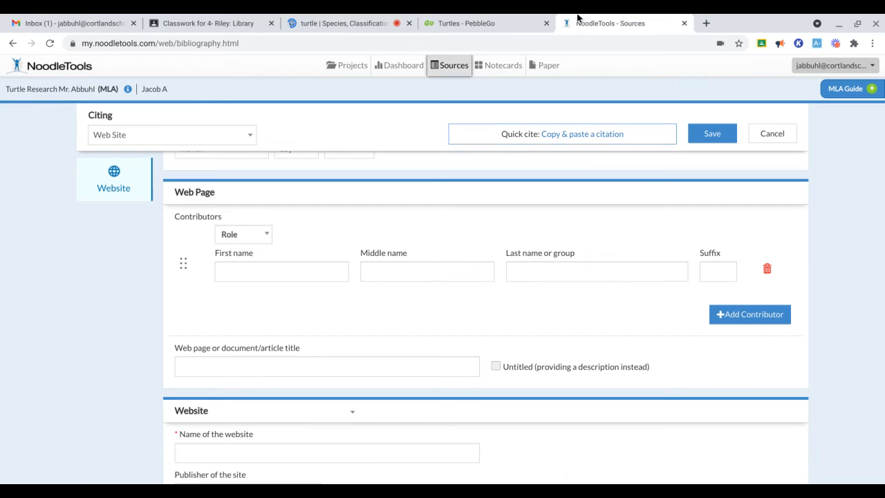
left_click(237, 267)
type("Geo")
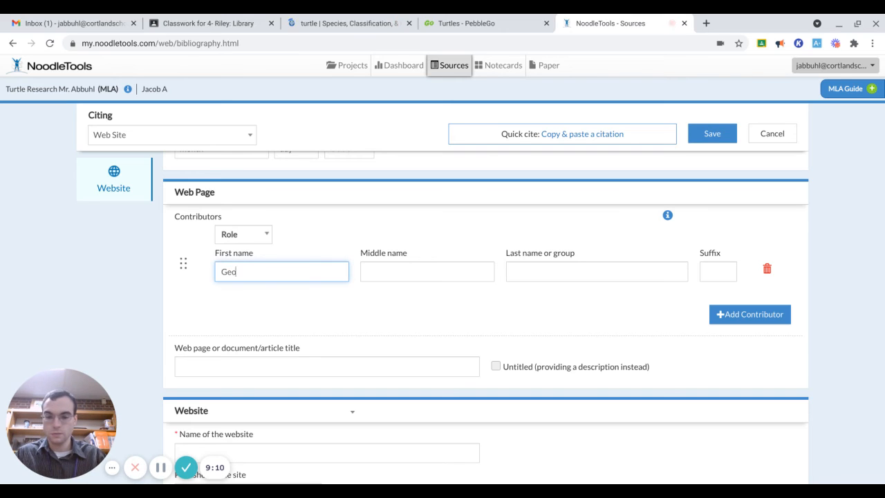
type("rge")
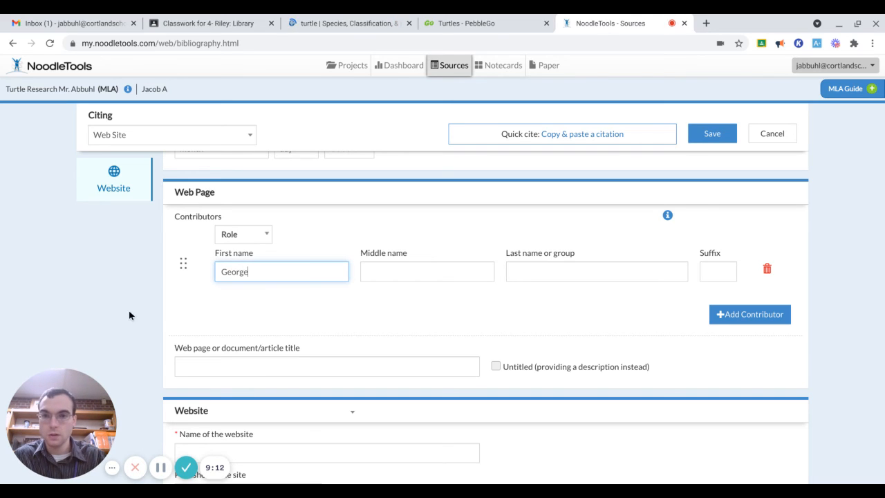
left_click(382, 277)
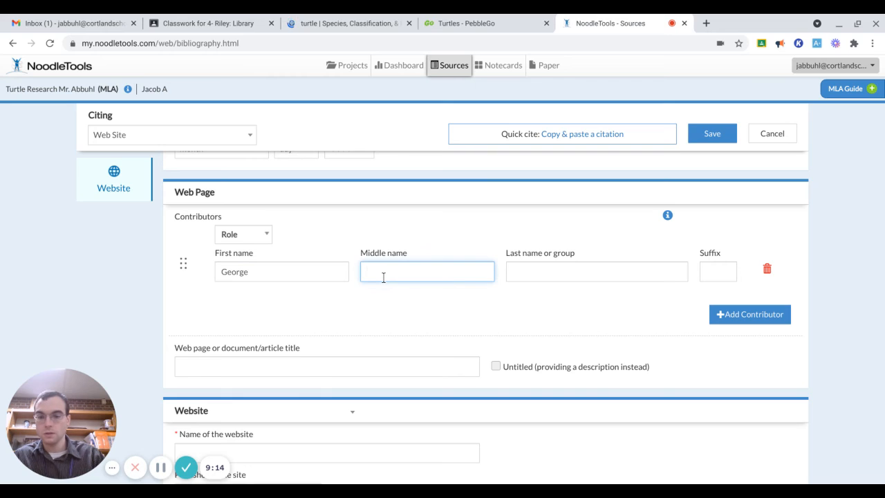
left_click(625, 271)
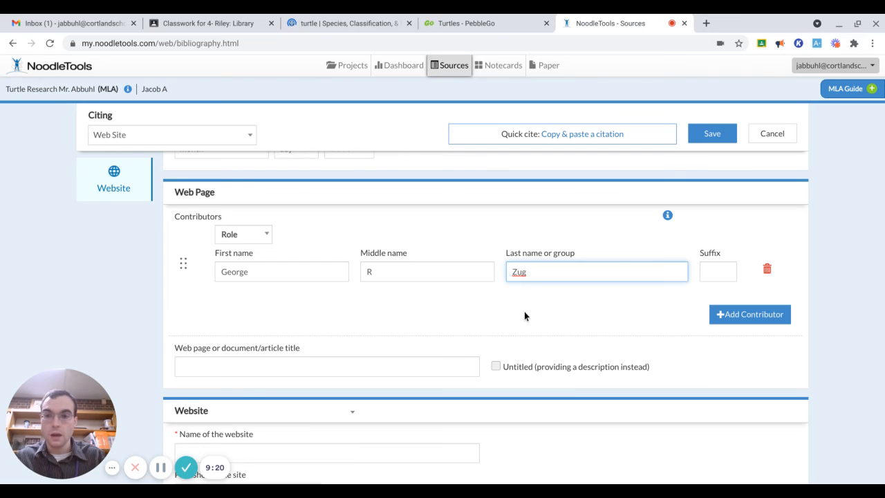
Enter Turtles as the web page or article title in the Britannica website citation
scroll(524, 311, "down", 1)
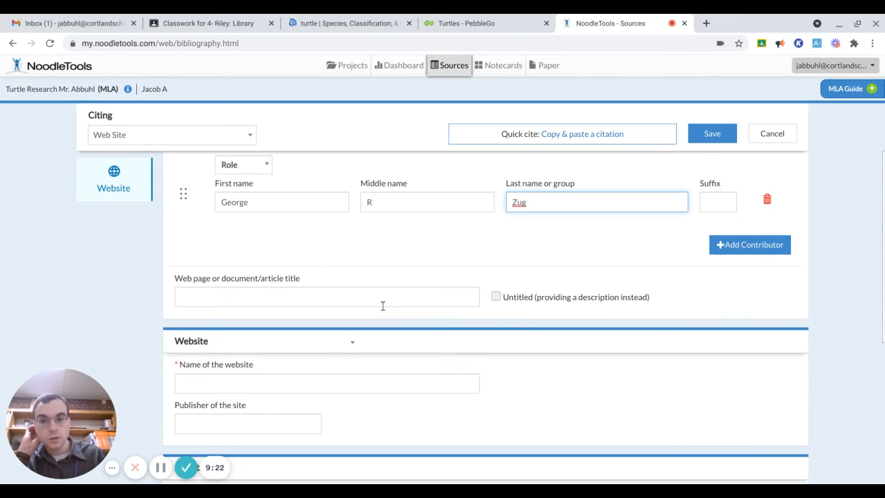
left_click(373, 298)
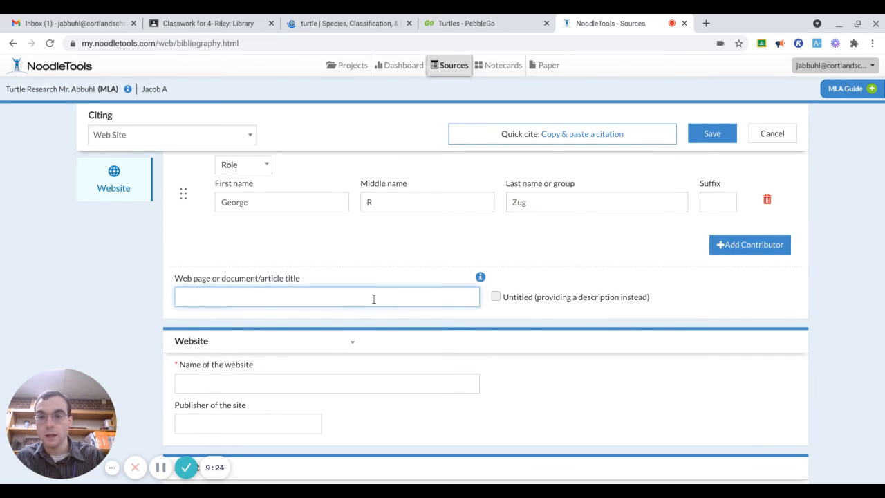
type("Tur")
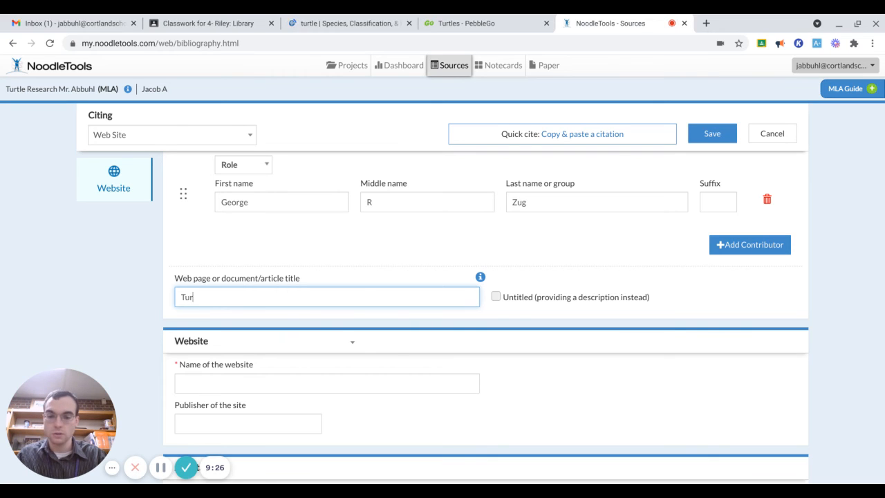
type("tkle")
key("BackSpace")
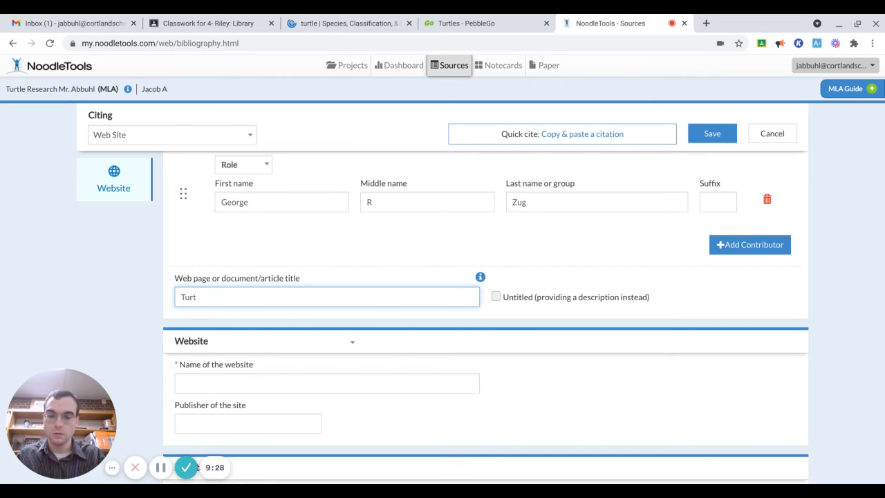
type("les")
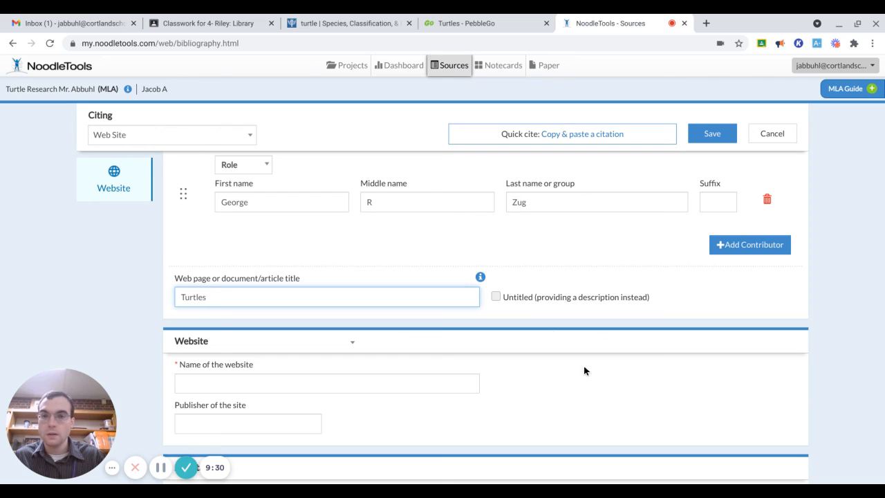
left_click(558, 374)
Check the site's name on the Britannica article and enter Encyclopaedia Britannica as both the website name and the site publisher in NoodleTools
scroll(403, 336, "down", 1)
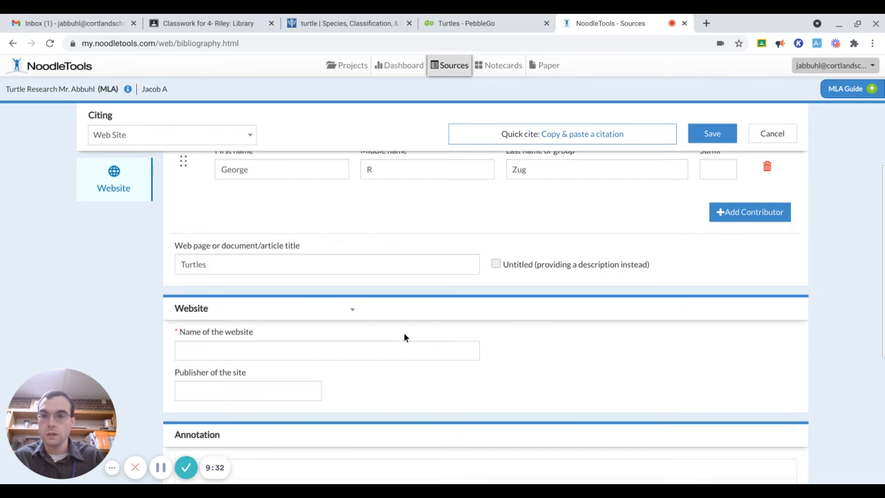
left_click(295, 322)
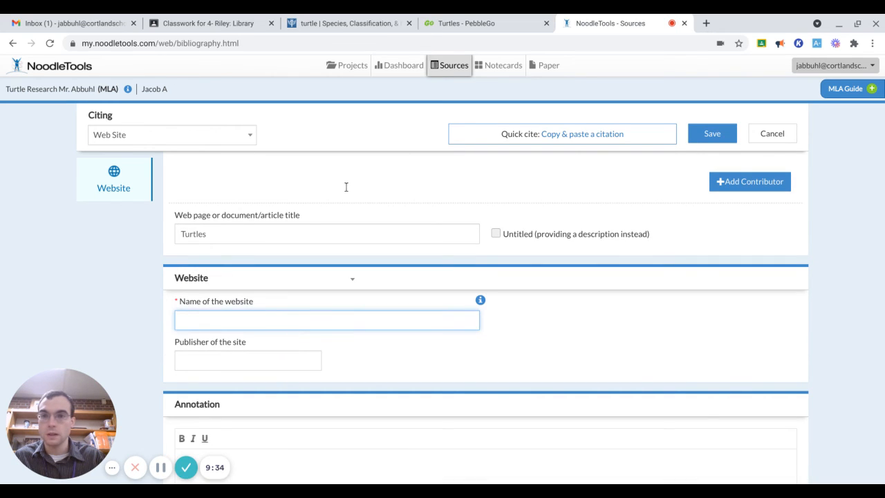
left_click(321, 18)
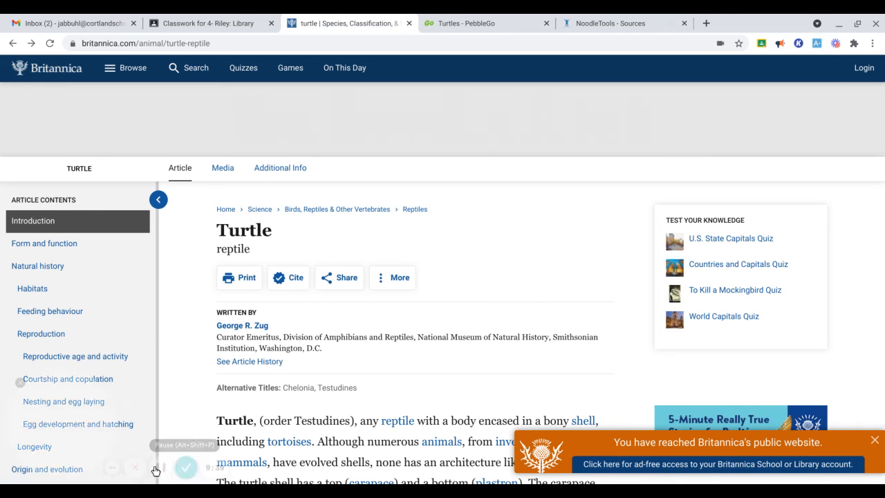
scroll(242, 366, "down", 1)
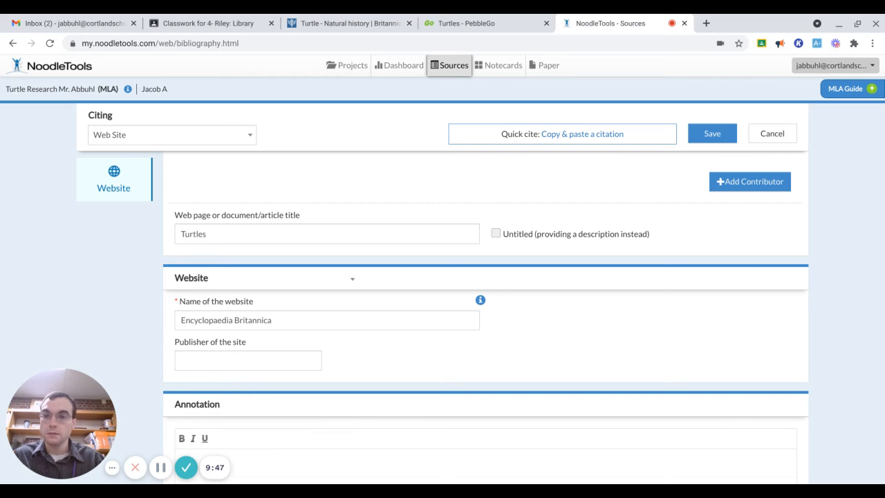
left_click(265, 362)
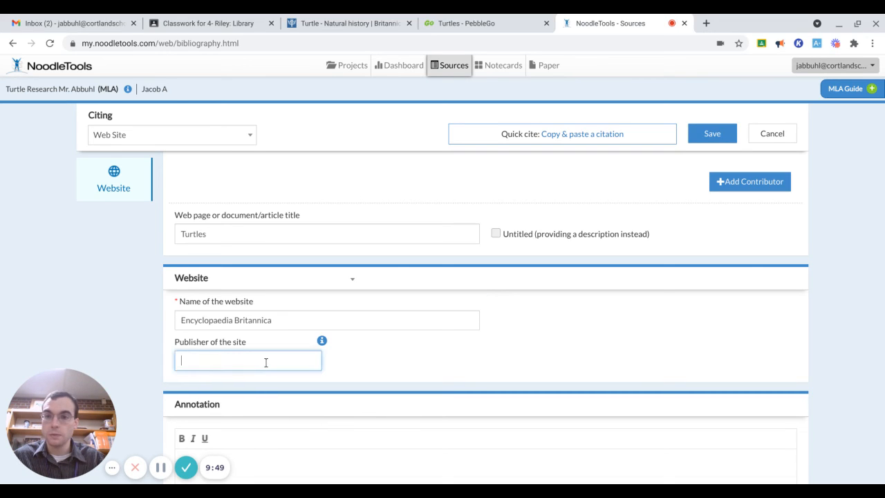
type("Encyclopaedia Britannica")
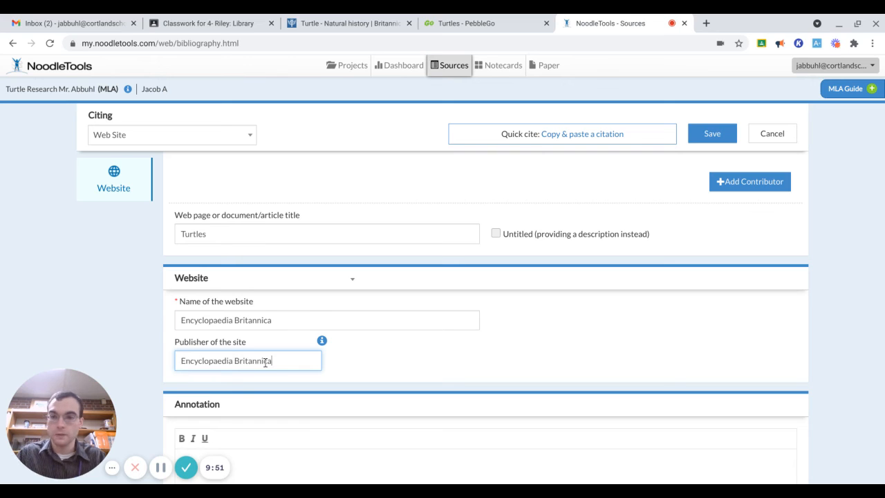
left_click(481, 354)
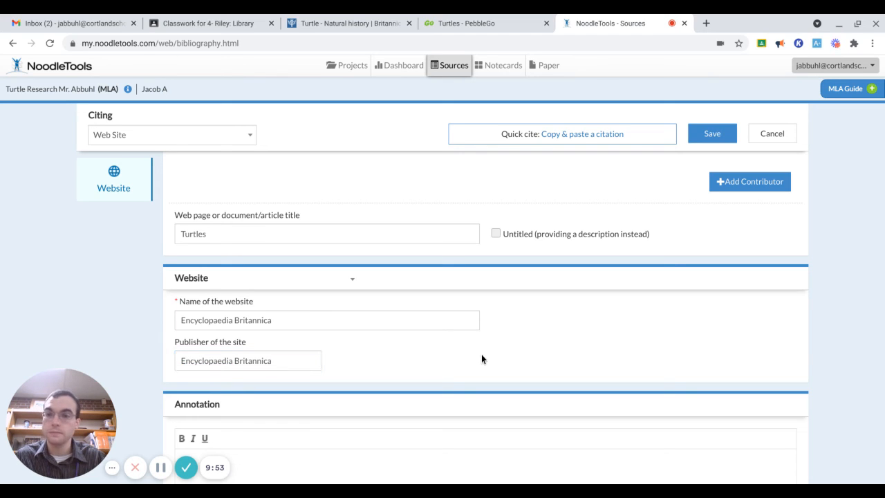
Review the completed citation form and set the web page contributor's role to Author
scroll(625, 348, "down", 4)
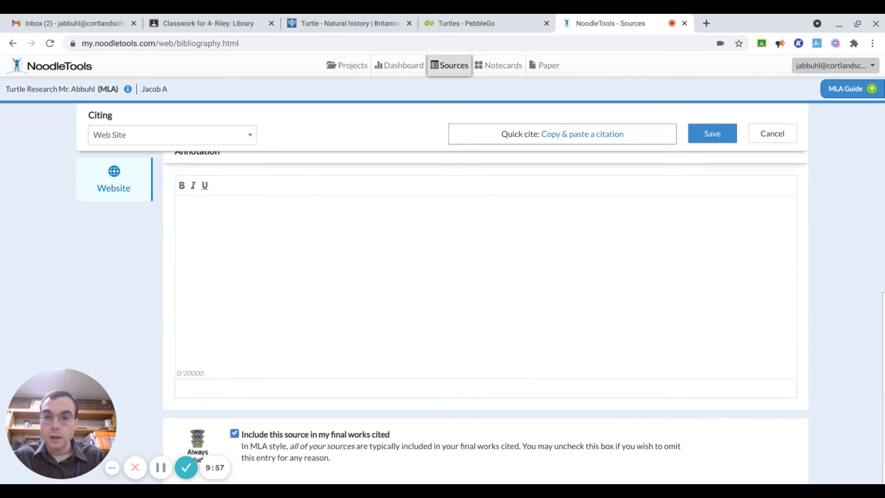
scroll(484, 311, "up", 10)
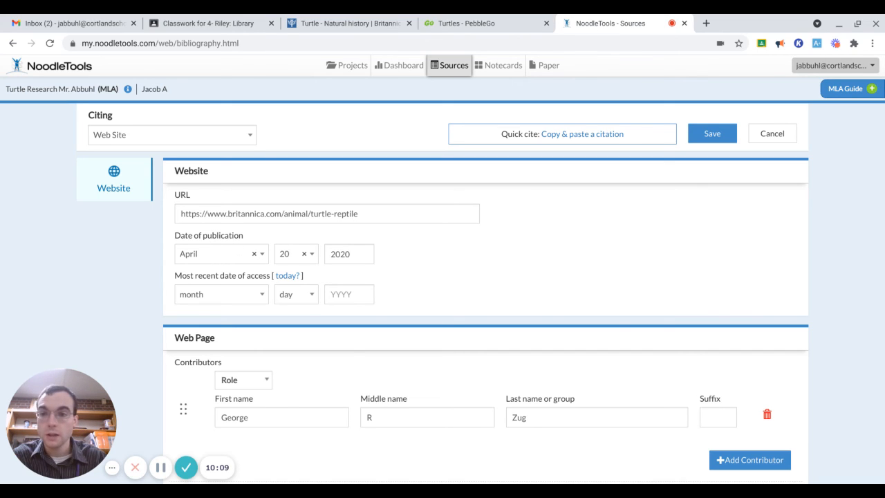
scroll(345, 270, "down", 3)
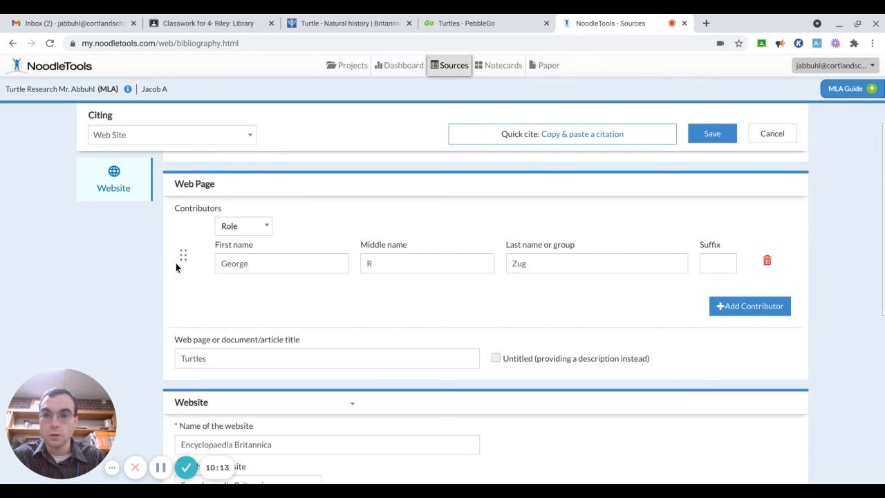
left_click(229, 226)
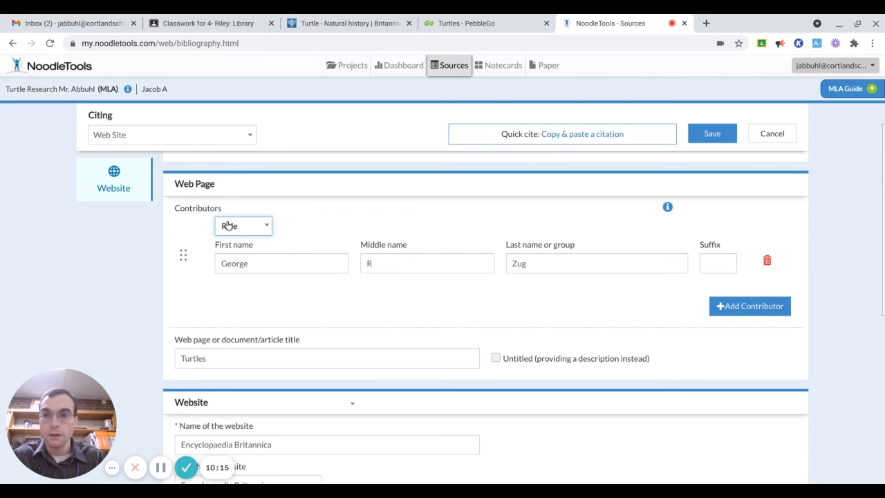
left_click(229, 280)
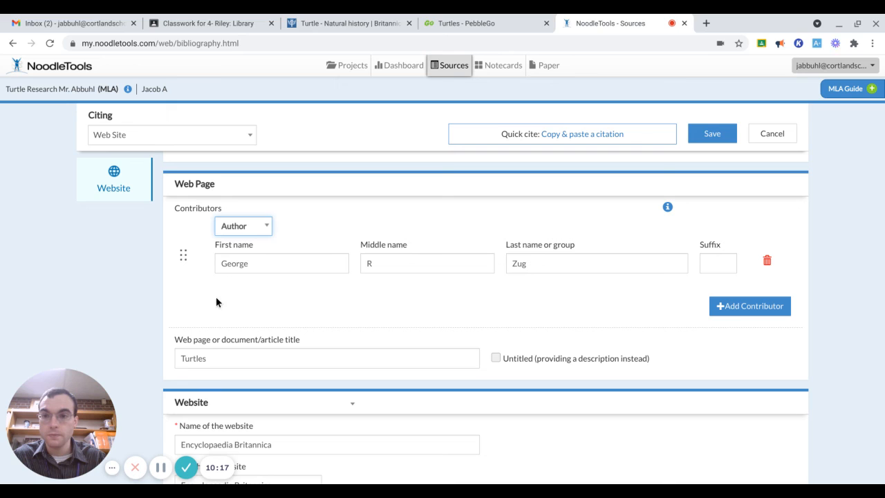
left_click(216, 298)
Save the Britannica website citation to the project's sources
scroll(202, 297, "down", 1)
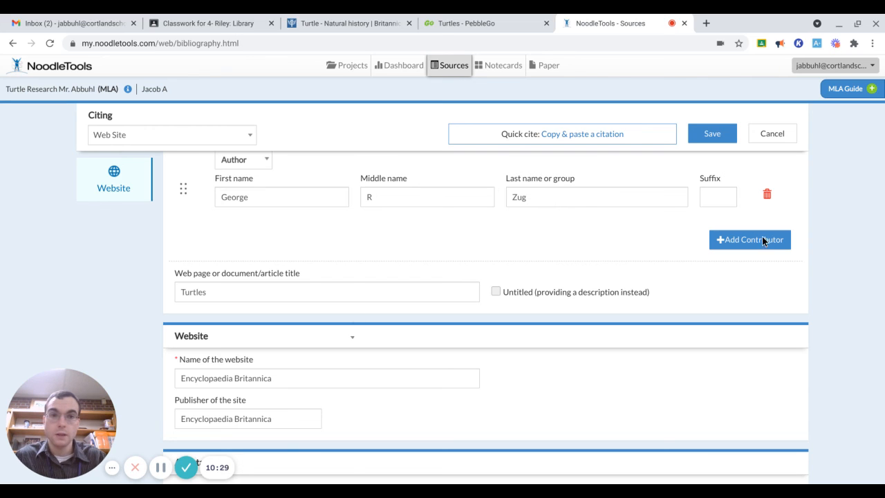
scroll(720, 298, "down", 3)
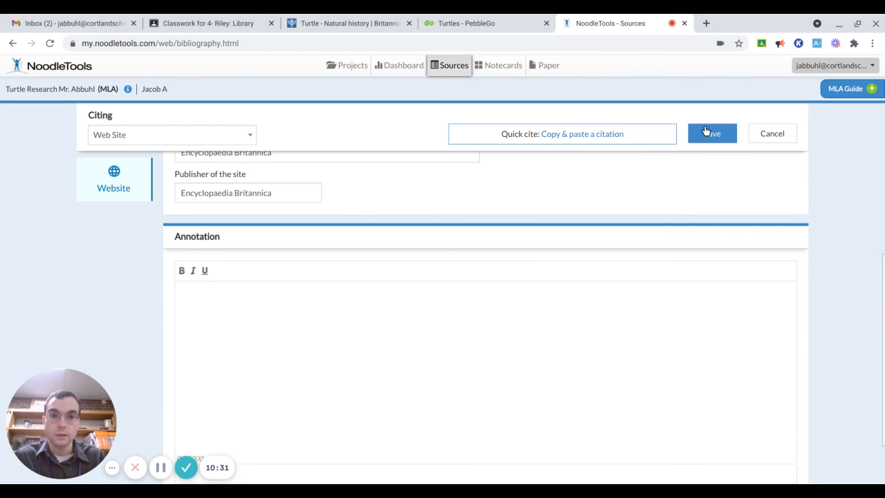
left_click(706, 131)
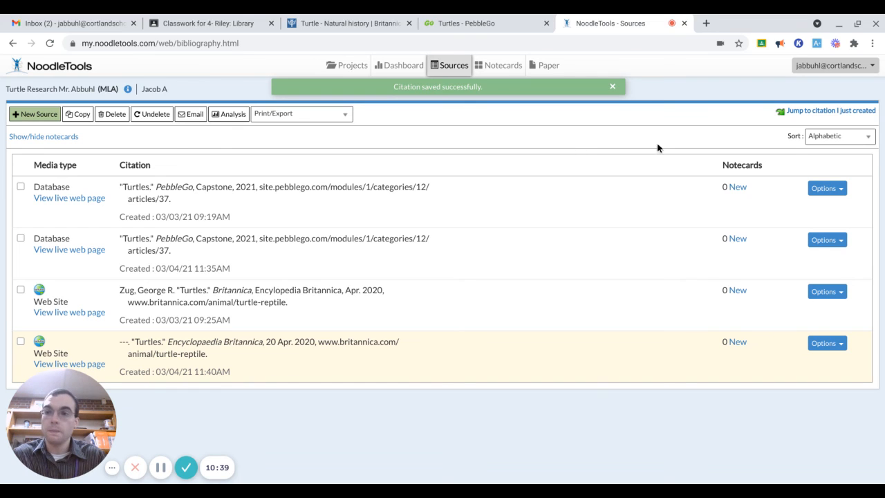
Delete the duplicate PebbleGo and Encyclopaedia Britannica citations created on 03/04/21, leaving their linked notecards undeleted
left_click(20, 341)
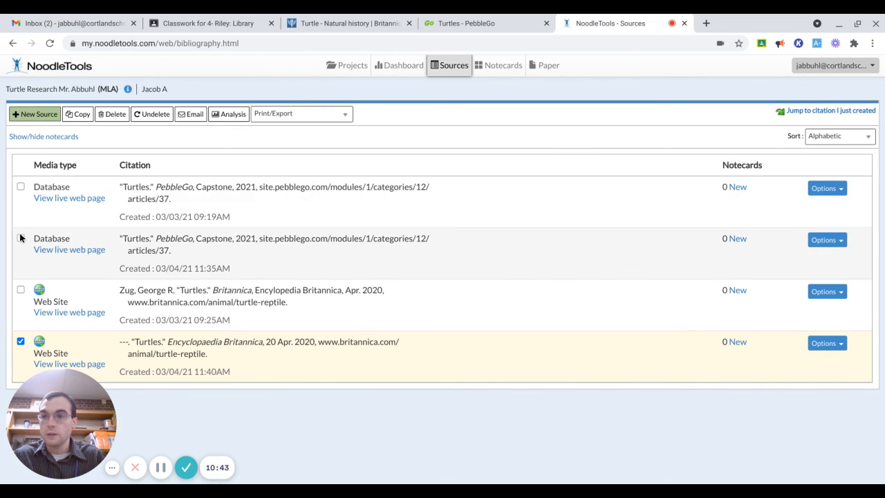
left_click(21, 238)
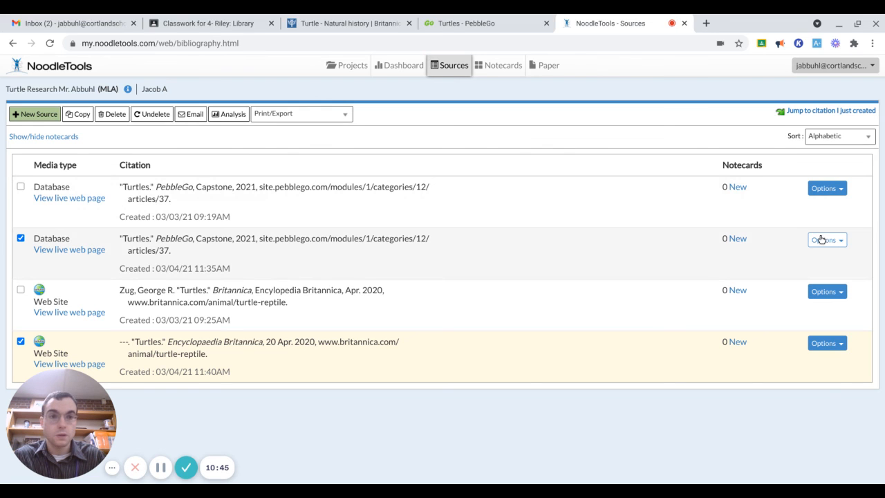
left_click(821, 239)
left_click(823, 291)
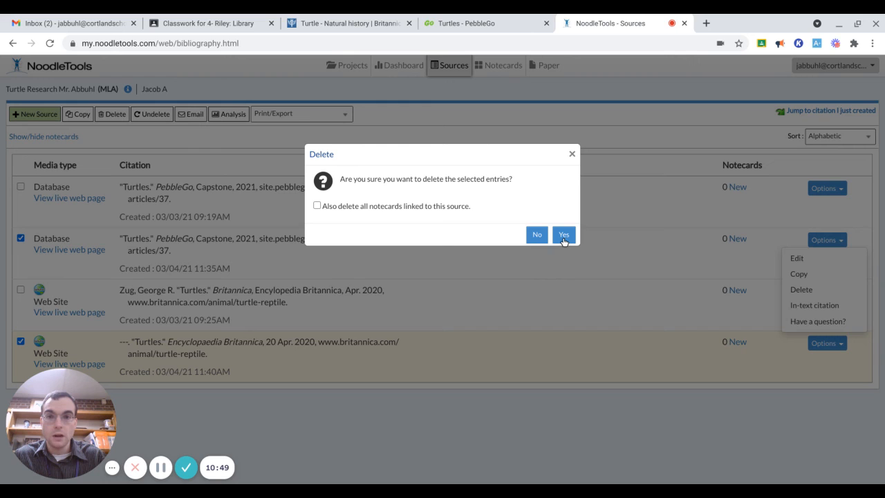
left_click(563, 235)
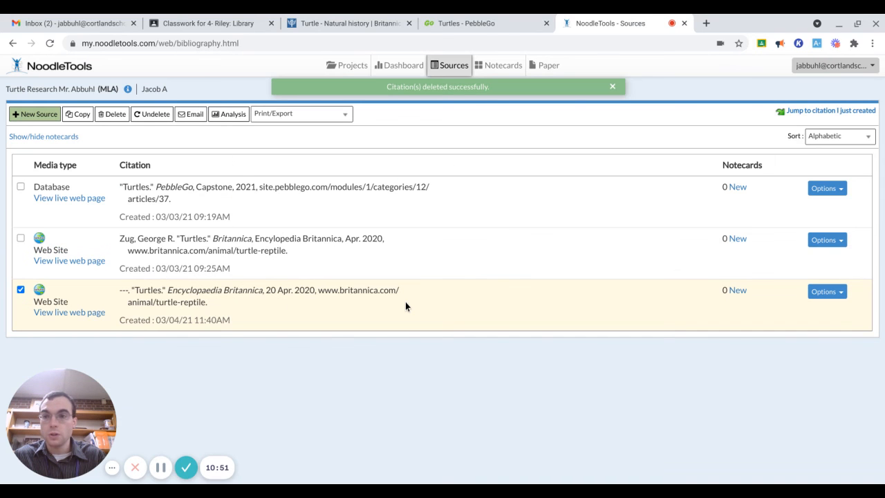
left_click(819, 292)
left_click(801, 341)
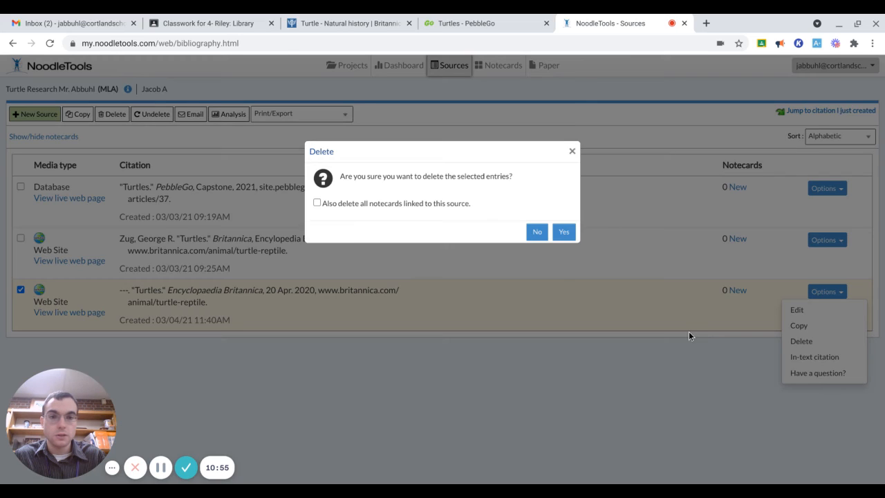
left_click(564, 237)
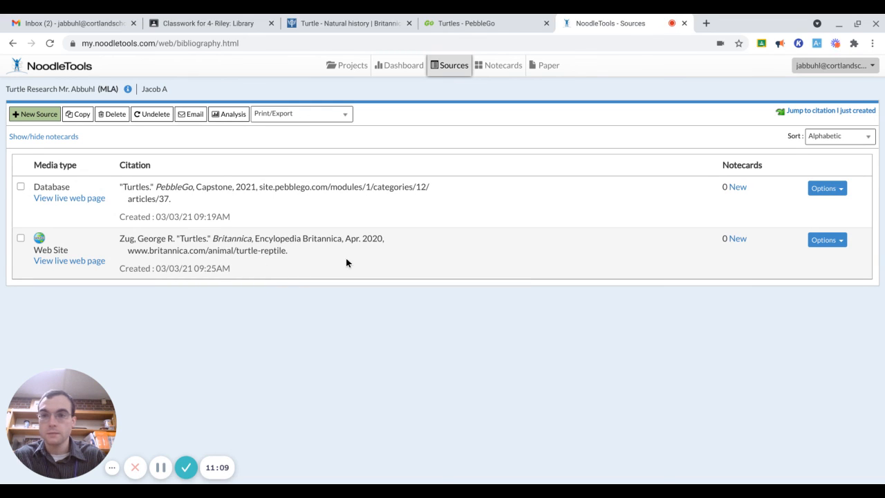
Export the Turtle Research project's source list to Google Docs
left_click(285, 123)
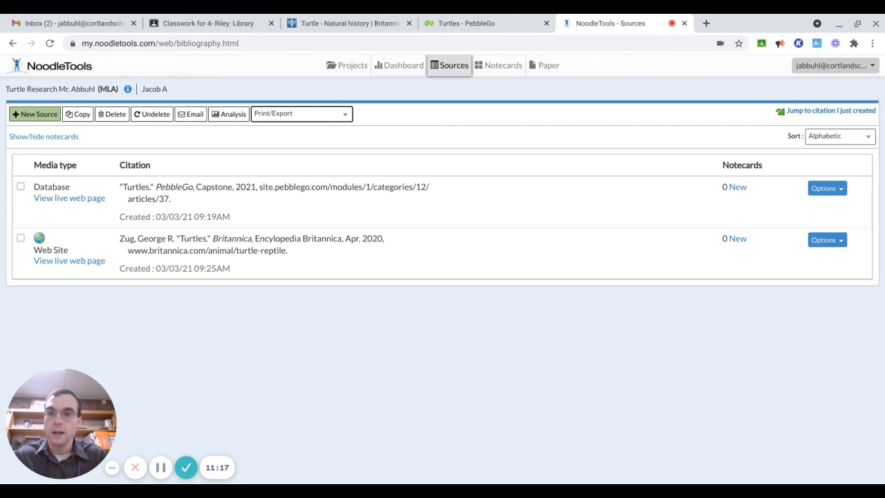
left_click(290, 148)
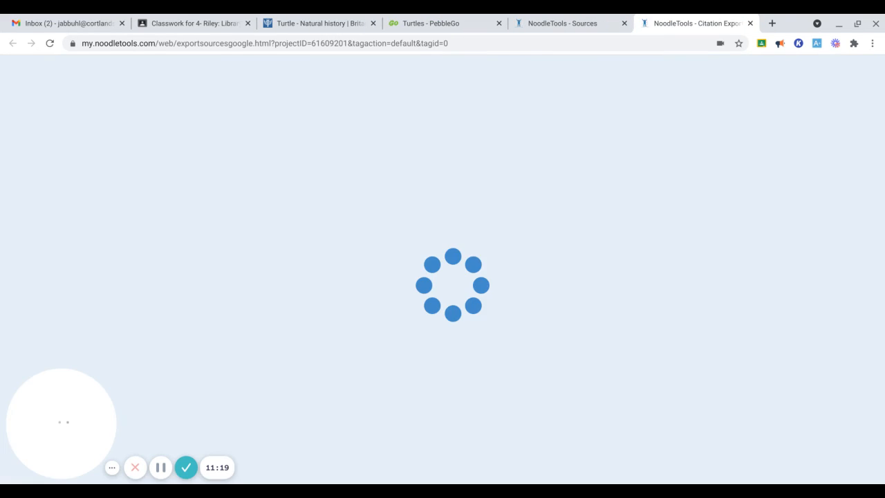